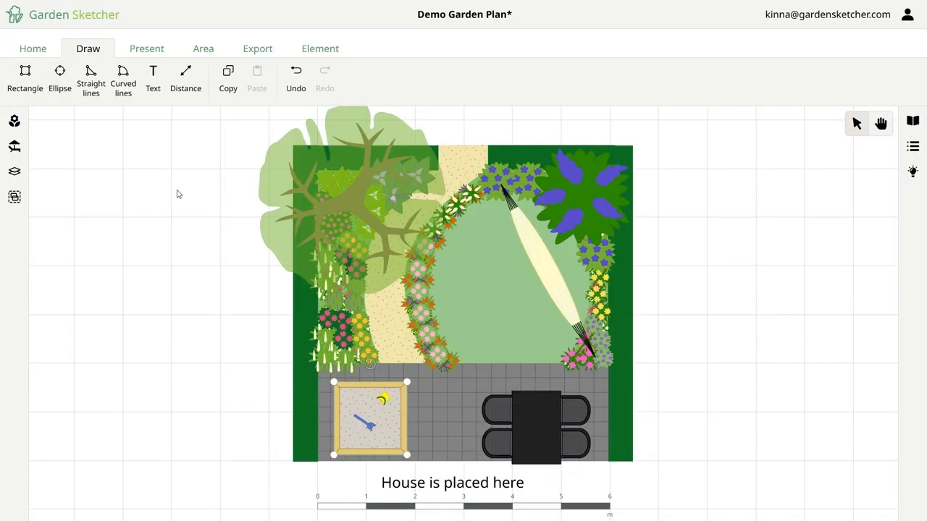
Create a new garden plan and draw a rectangle about 5.82 m wide and 3.95 m long near the canvas's upper-left corner
{"action": "left_click", "coordinate": [32, 48]}
{"action": "left_click", "coordinate": [29, 79]}
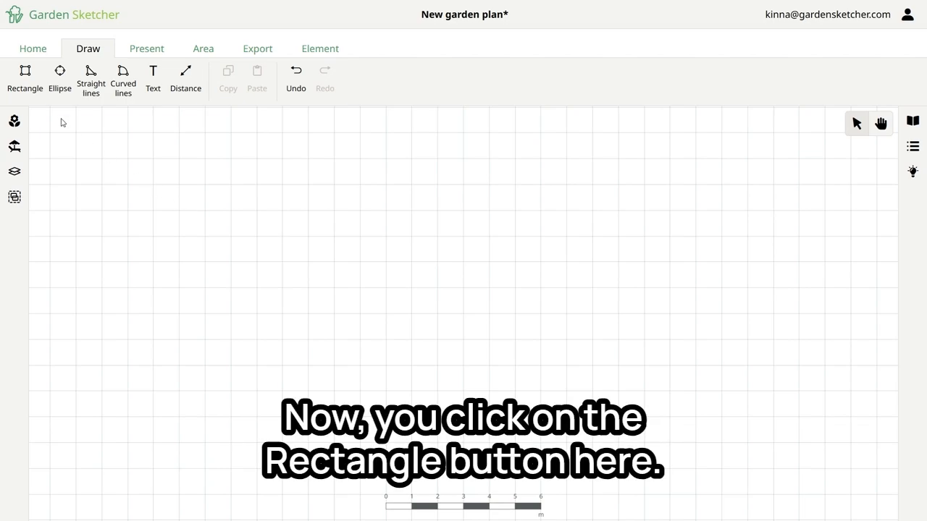
{"action": "left_click", "coordinate": [29, 84]}
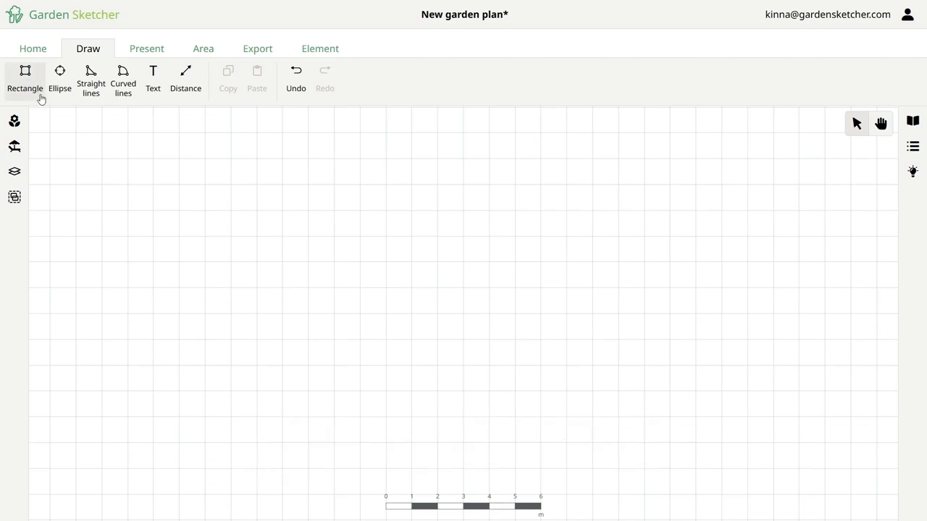
{"action": "left_click_drag", "start_coordinate": [101, 145], "coordinate": [252, 247]}
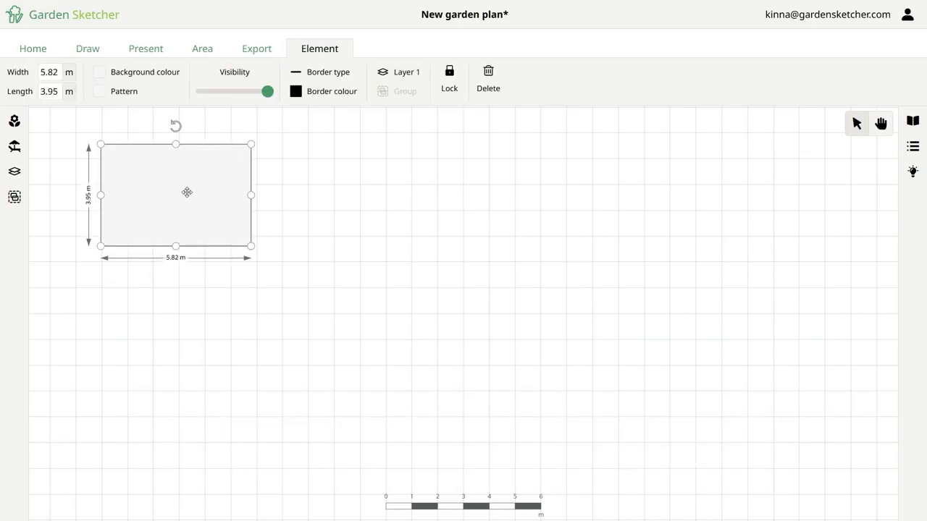
Draw an ellipse about 5.72 m wide and 3.86 m long beside the rectangle
{"action": "left_click", "coordinate": [84, 51]}
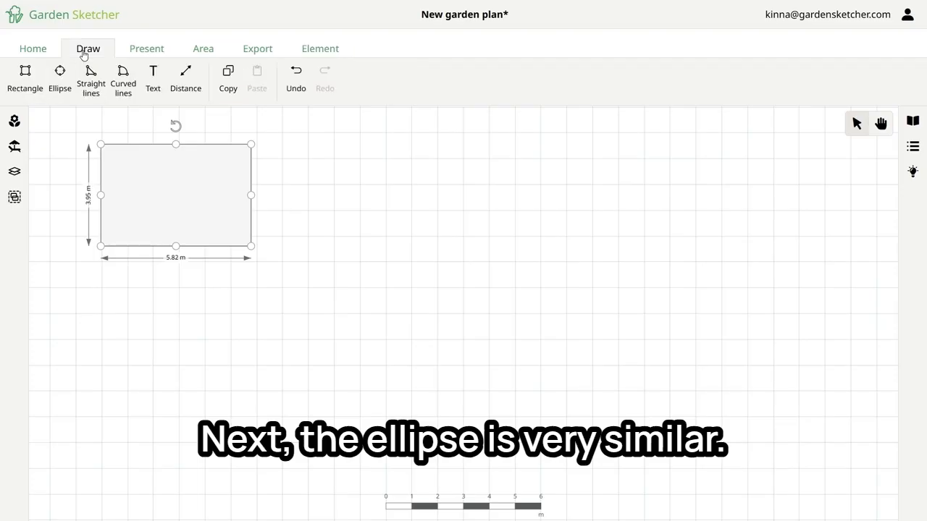
{"action": "left_click", "coordinate": [61, 88]}
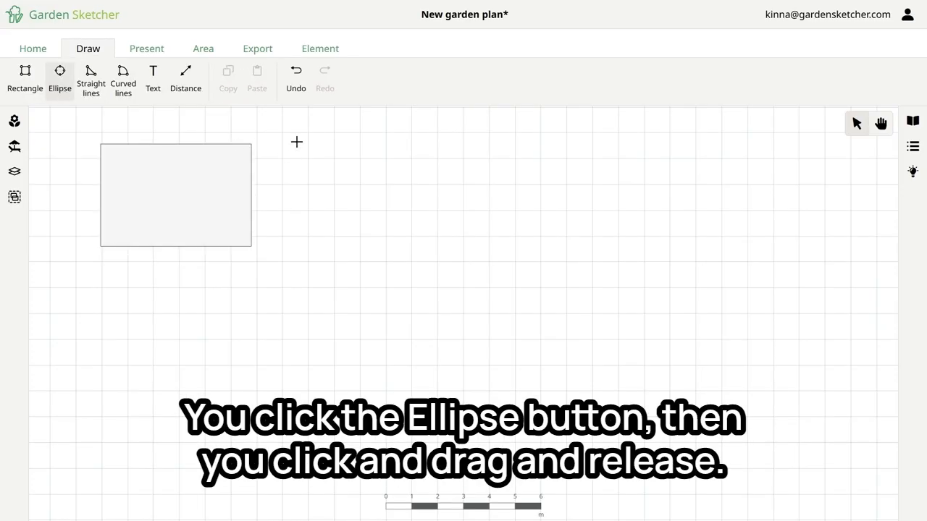
{"action": "left_click_drag", "start_coordinate": [297, 142], "coordinate": [444, 242]}
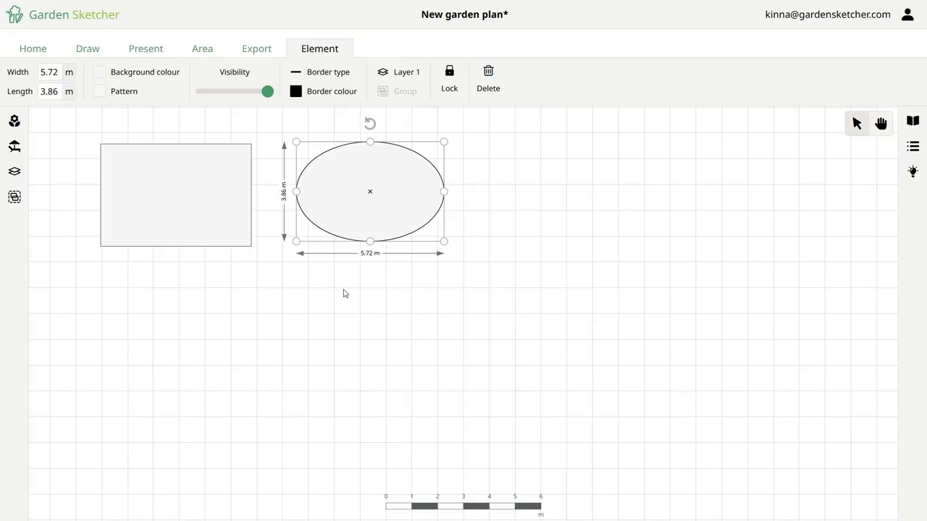
Draw a filled L-shaped area with straight lines beside the ellipse, with sides of about 2.87, 2.2, 4.42, 3.51 and 7.5 m, closing at the starting point
{"action": "left_click", "coordinate": [87, 52]}
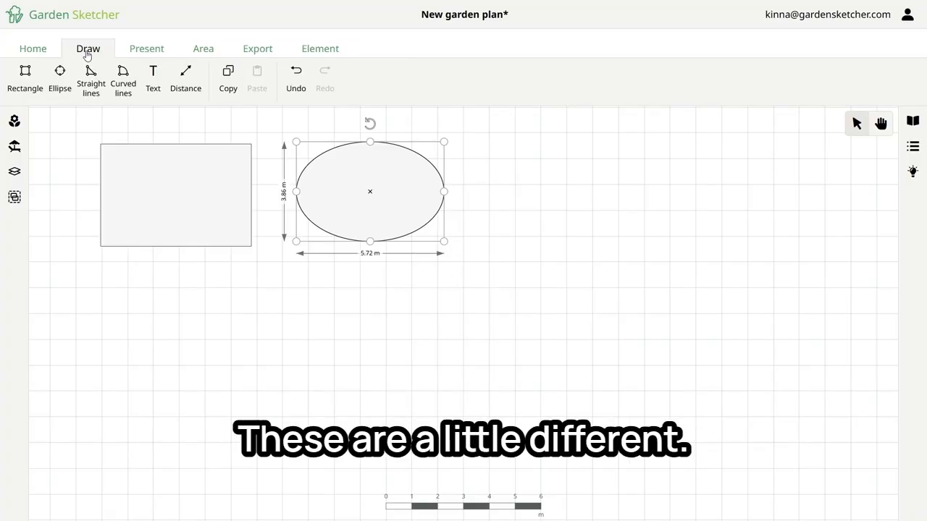
{"action": "left_click", "coordinate": [96, 94]}
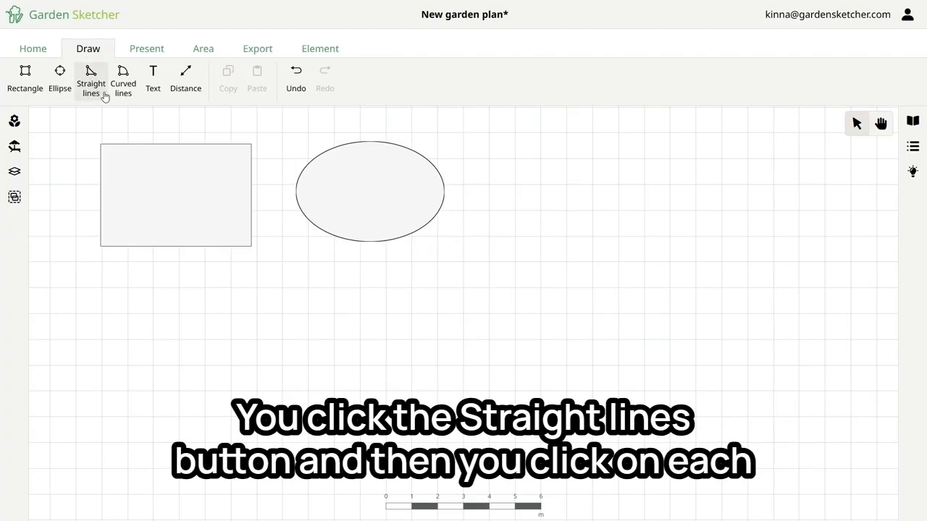
{"action": "left_click", "coordinate": [507, 148]}
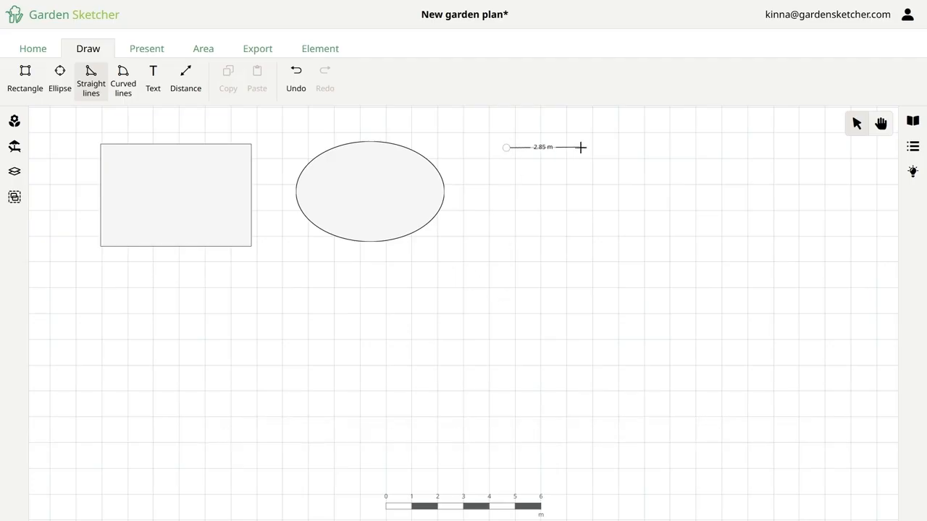
{"action": "left_click", "coordinate": [581, 149]}
{"action": "left_click", "coordinate": [583, 205]}
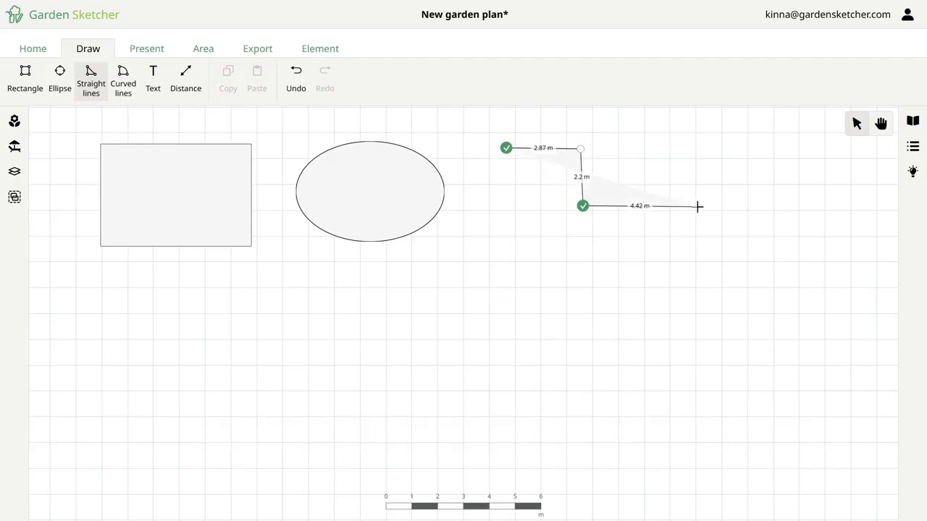
{"action": "left_click", "coordinate": [697, 207]}
{"action": "left_click", "coordinate": [699, 296]}
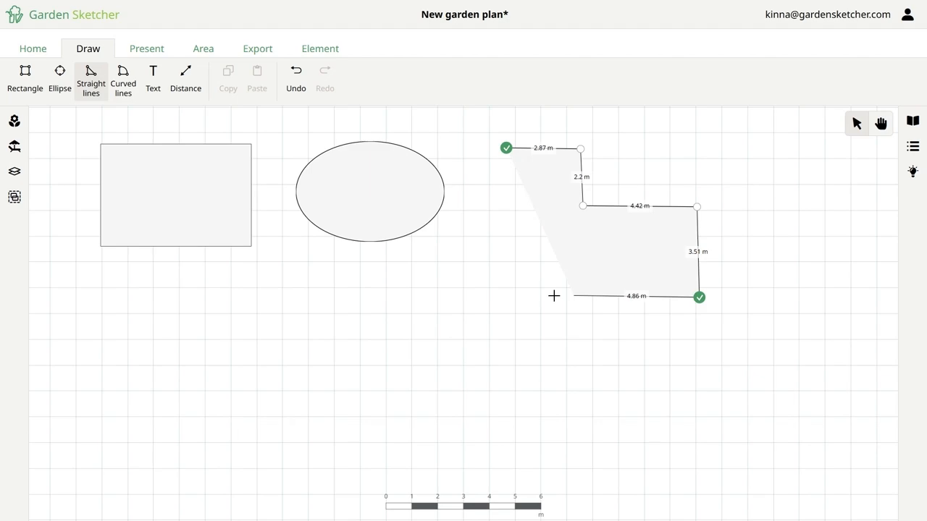
{"action": "left_click", "coordinate": [505, 293]}
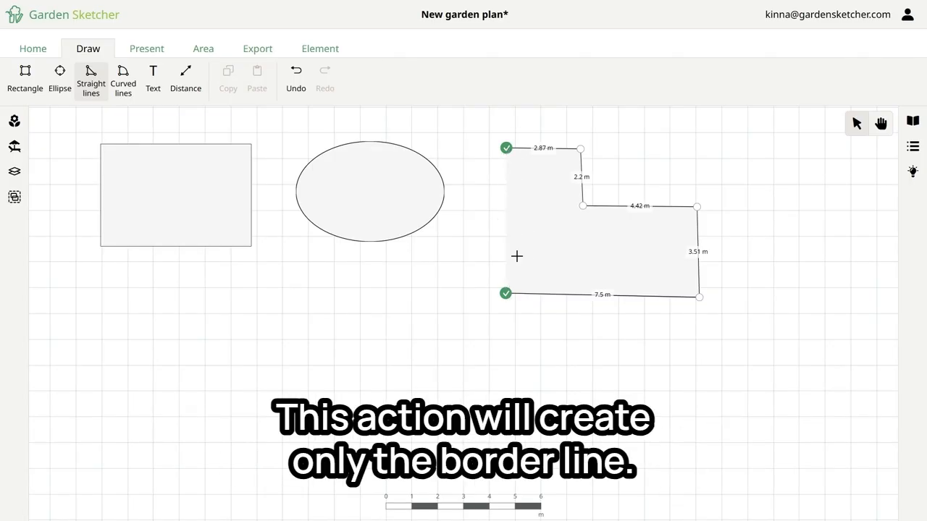
{"action": "left_click", "coordinate": [506, 148]}
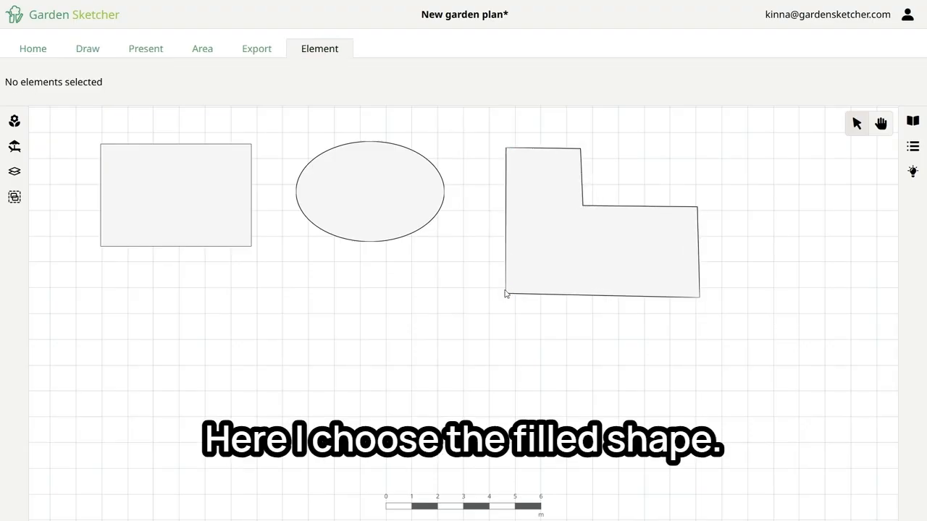
Draw an open, unfilled corner line above the L-shape's notch from straight segments of about 1.45 m and 3.58 m
{"action": "left_click", "coordinate": [88, 48]}
{"action": "left_click", "coordinate": [91, 77]}
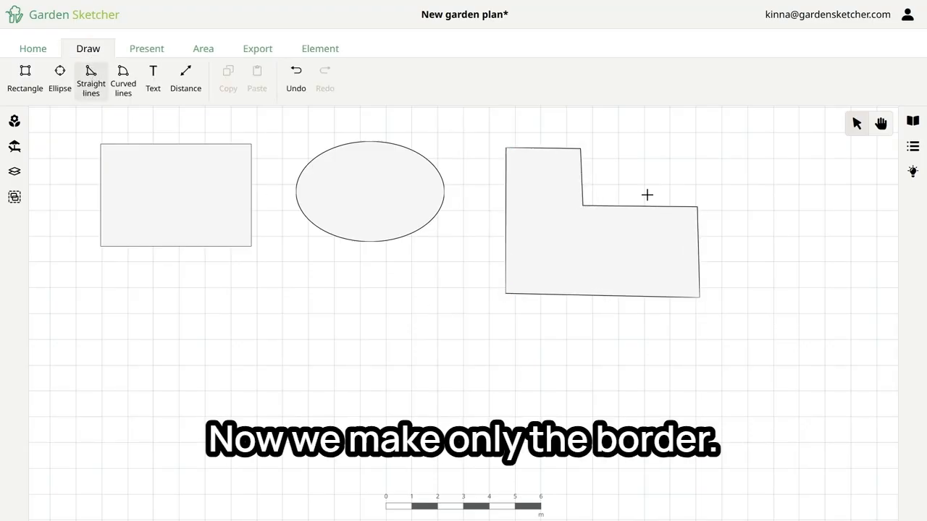
{"action": "left_click", "coordinate": [633, 143]}
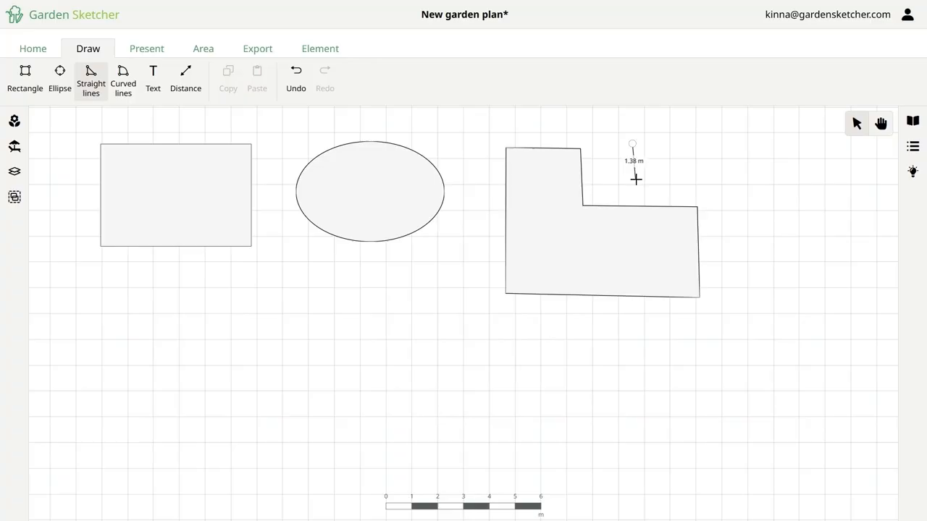
{"action": "left_click", "coordinate": [631, 181]}
{"action": "left_click", "coordinate": [724, 181]}
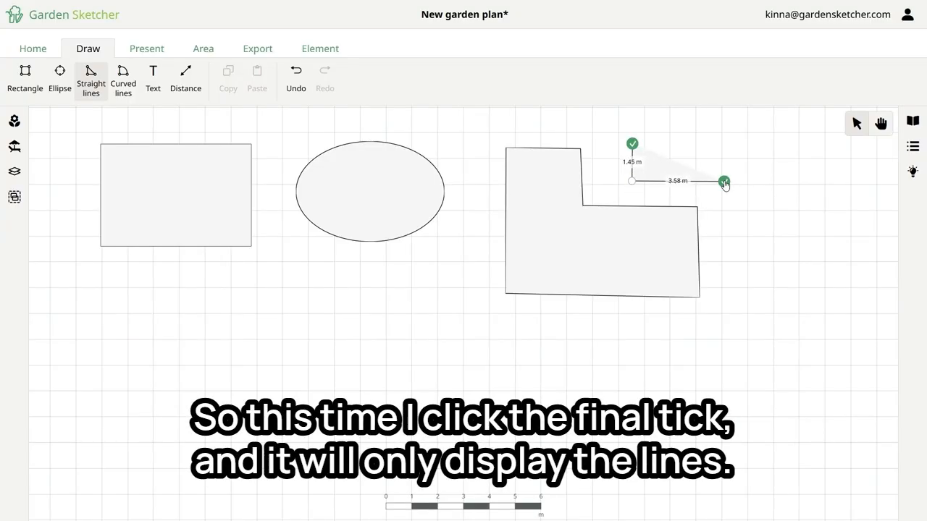
{"action": "left_click", "coordinate": [723, 182]}
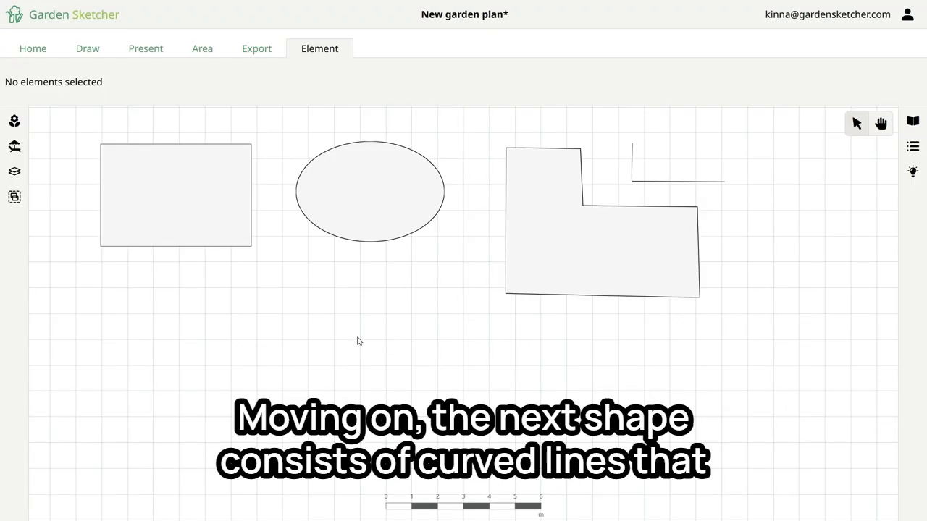
Draw a filled triangle with curved lines below the rectangle, with sides of about 6.02, 4.23 and 5.76 m
{"action": "left_click", "coordinate": [88, 45]}
{"action": "left_click", "coordinate": [122, 92]}
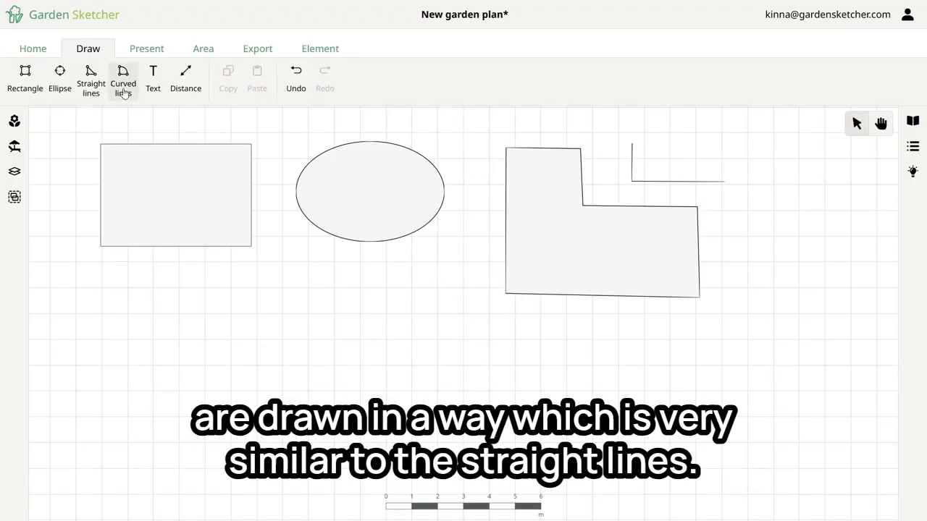
{"action": "left_click", "coordinate": [247, 295]}
{"action": "left_click", "coordinate": [95, 335]}
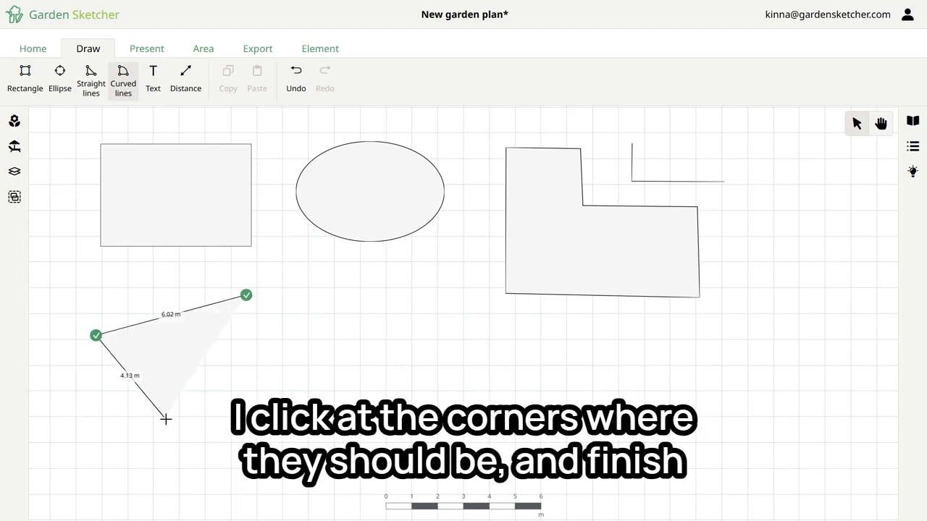
{"action": "left_click", "coordinate": [165, 419]}
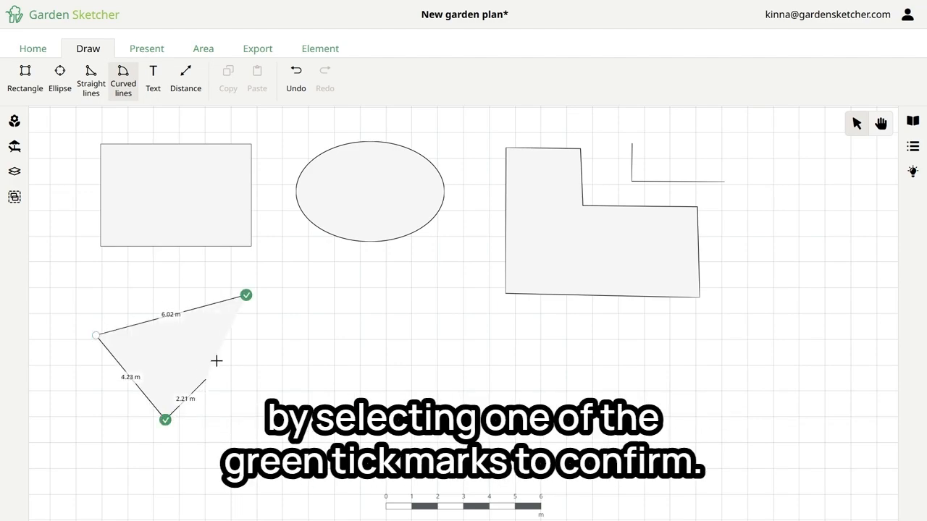
{"action": "left_click", "coordinate": [246, 296]}
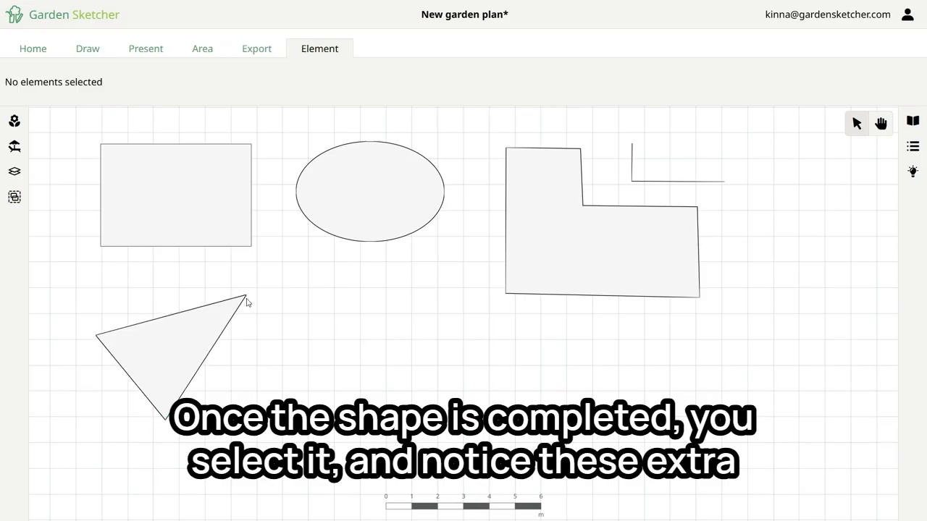
Bend the triangle's upper and left edges outward and its right edge inward to form a crescent-like shape
{"action": "left_click", "coordinate": [201, 330]}
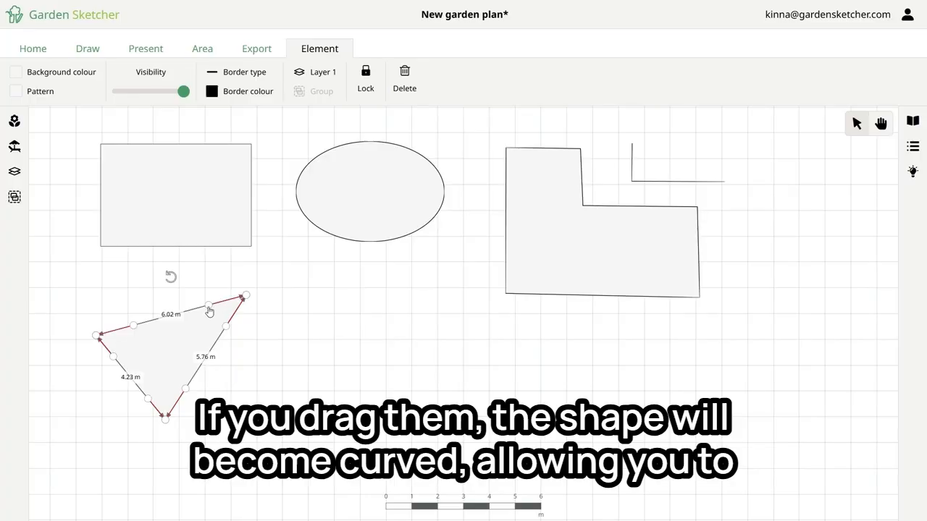
{"action": "left_click_drag", "start_coordinate": [208, 310], "coordinate": [178, 283]}
{"action": "left_click_drag", "start_coordinate": [131, 332], "coordinate": [115, 294]}
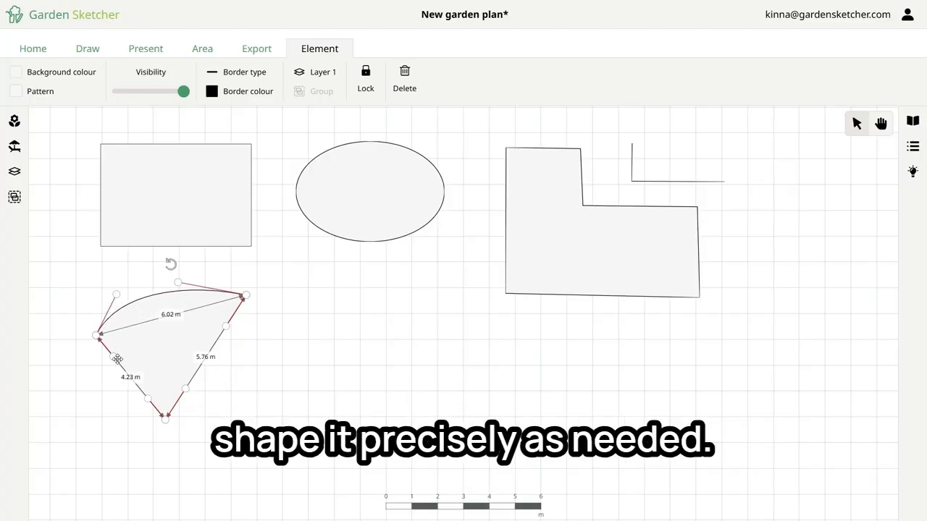
{"action": "left_click_drag", "start_coordinate": [113, 364], "coordinate": [92, 390]}
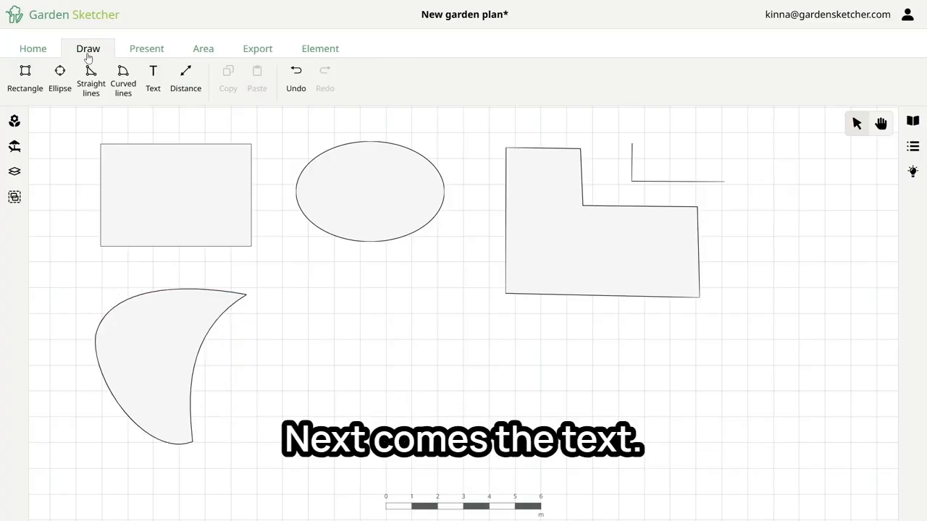
Add a text box reading "Demo text" below the ellipse
{"action": "left_click", "coordinate": [157, 91]}
{"action": "left_click_drag", "start_coordinate": [298, 314], "coordinate": [457, 394]}
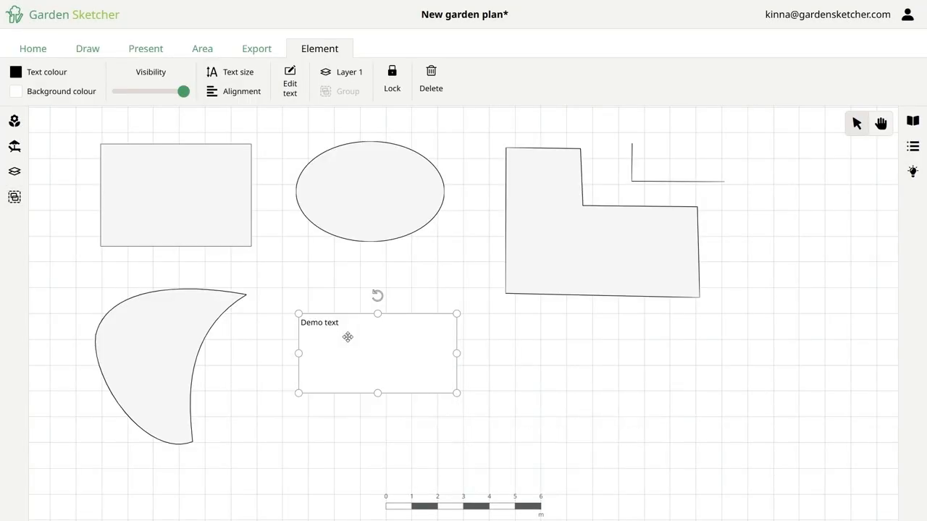
{"action": "left_click", "coordinate": [345, 258]}
Add a distance line about 7.55 m long just below the L-shaped area's lower edge
{"action": "left_click", "coordinate": [88, 49]}
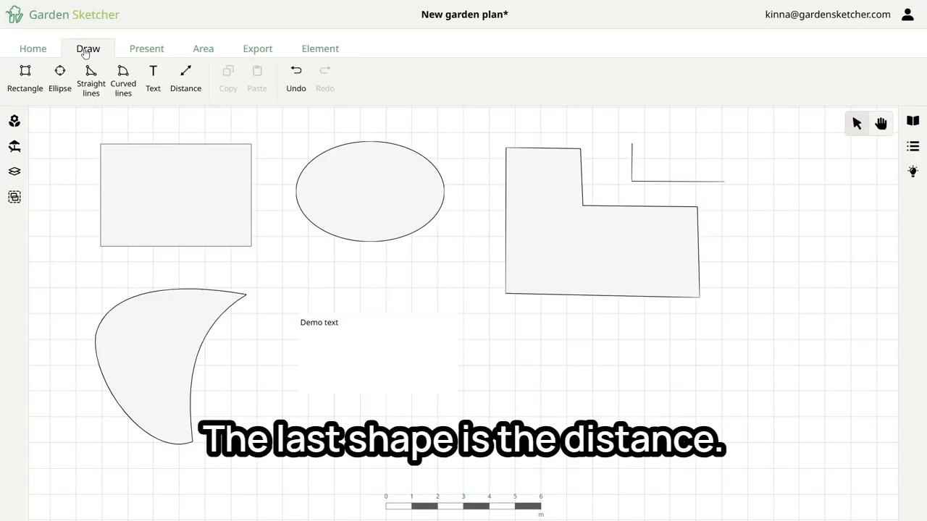
{"action": "left_click", "coordinate": [192, 84]}
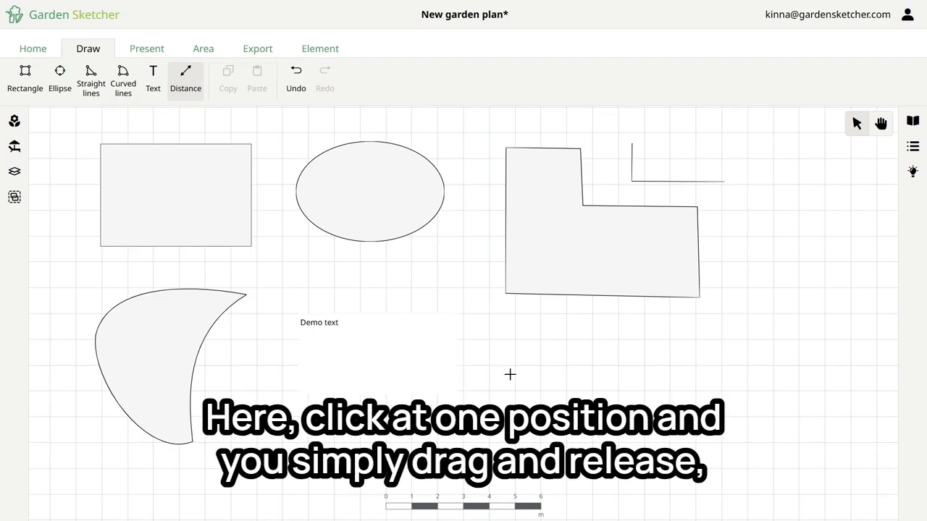
{"action": "left_click_drag", "start_coordinate": [509, 329], "coordinate": [700, 332]}
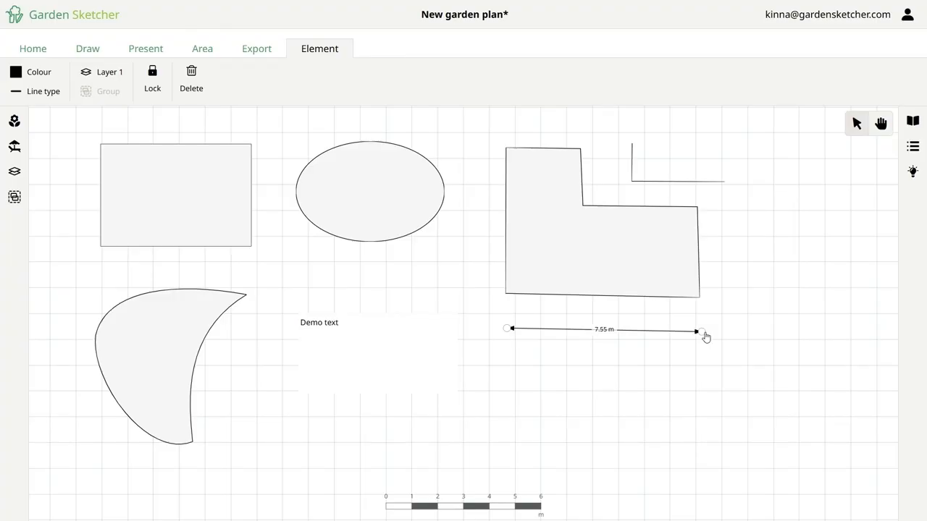
{"action": "left_click", "coordinate": [550, 370]}
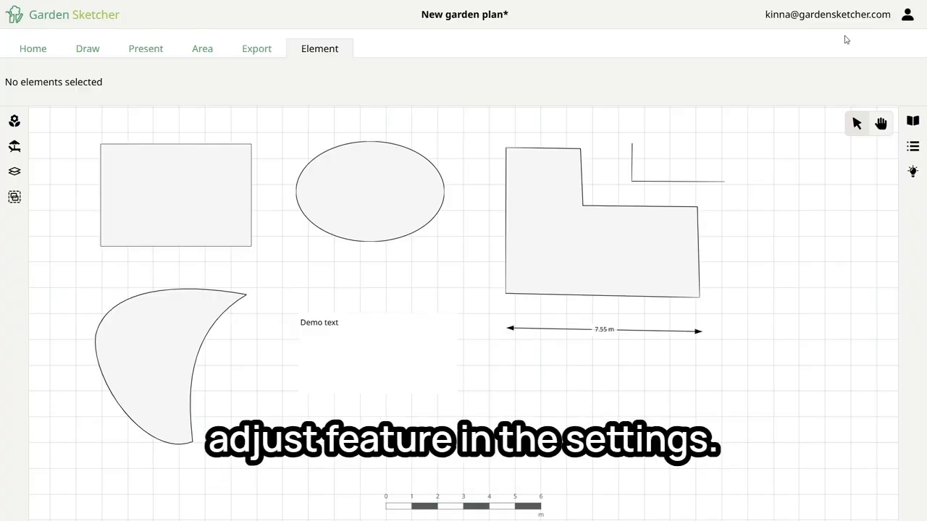
Enable automatic adjustment of elements in the account preferences and save them
{"action": "left_click", "coordinate": [905, 16]}
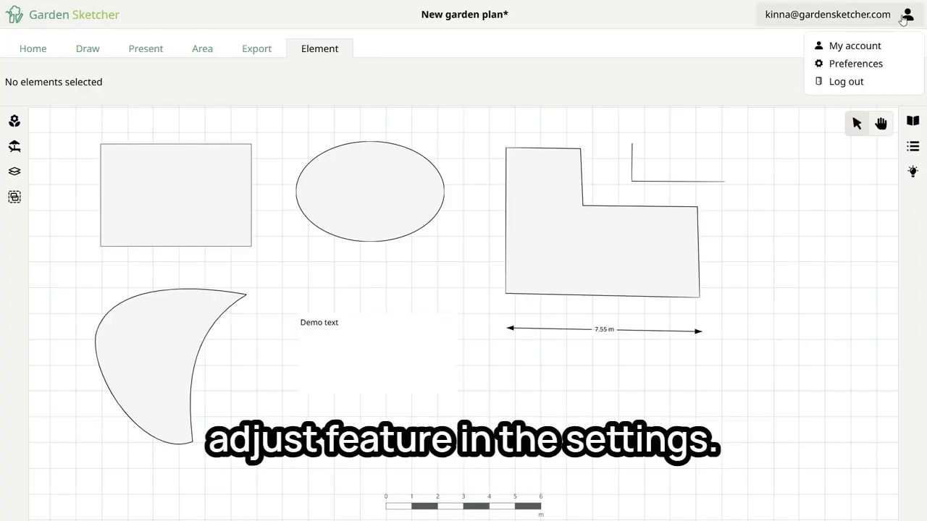
{"action": "left_click", "coordinate": [852, 63]}
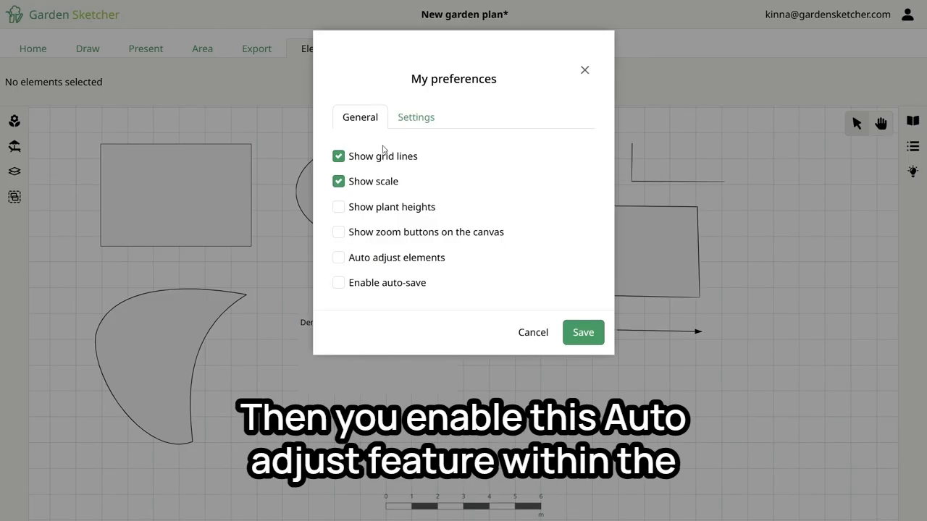
{"action": "left_click", "coordinate": [338, 258]}
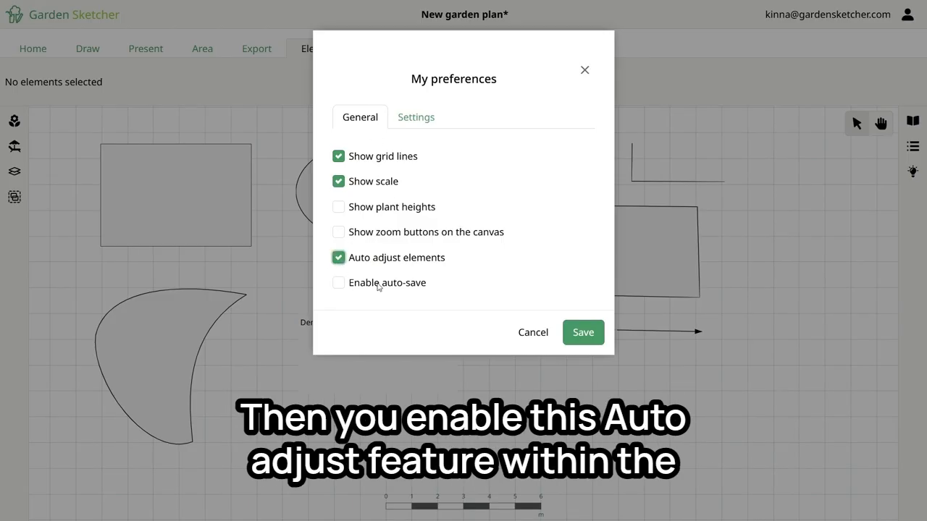
{"action": "left_click", "coordinate": [583, 332]}
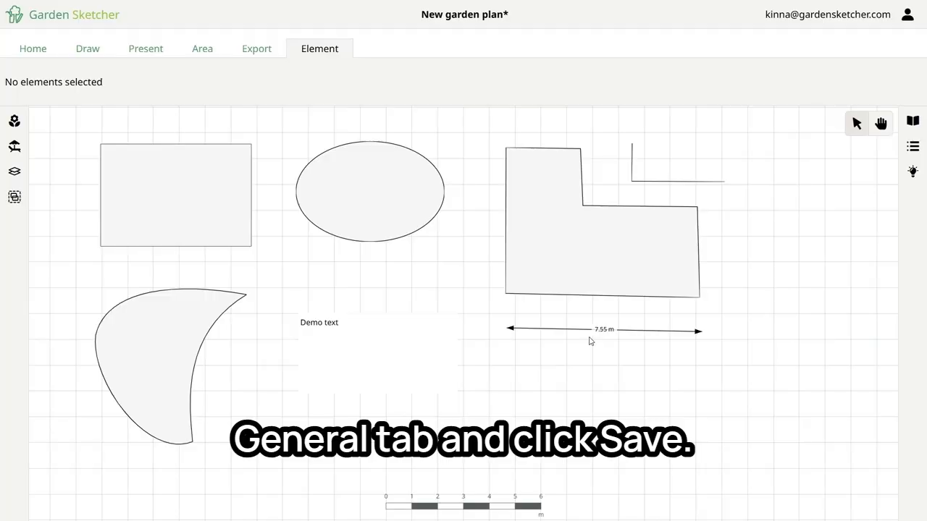
Draw a closed triangle with straight lines below the distance line, with a horizontal upper edge about 6.15 m long
{"action": "left_click", "coordinate": [86, 51]}
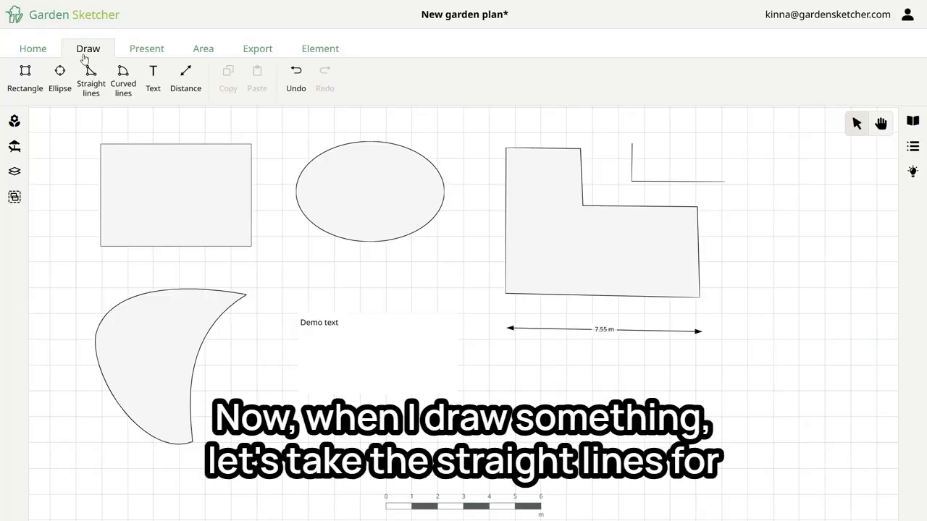
{"action": "left_click", "coordinate": [94, 91]}
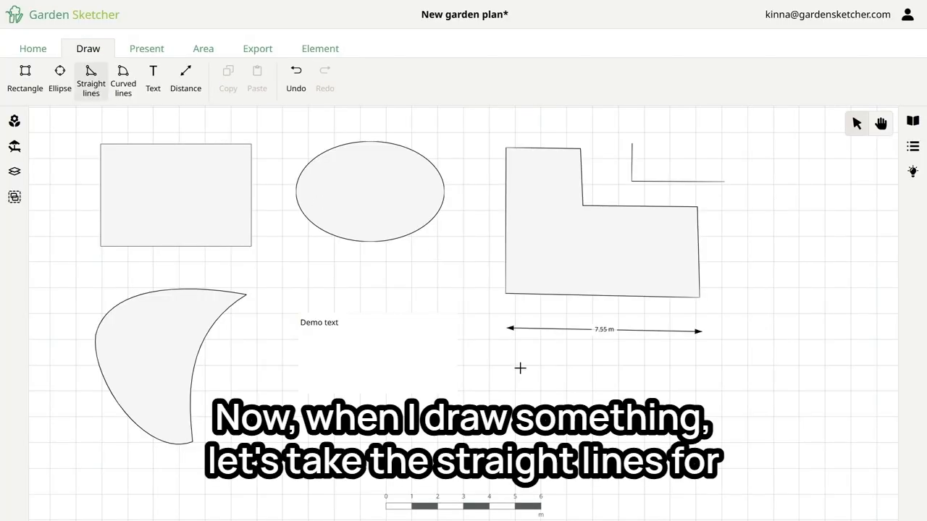
{"action": "left_click", "coordinate": [531, 385]}
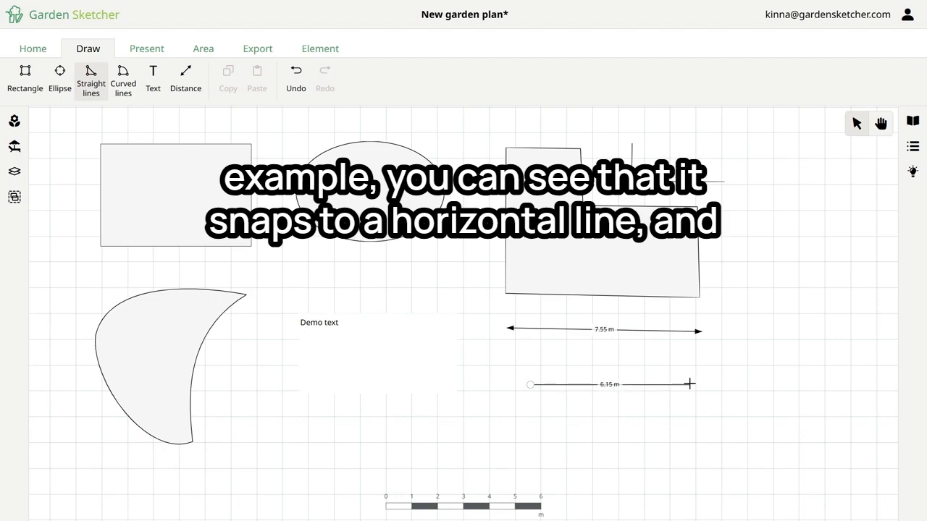
{"action": "left_click", "coordinate": [689, 385]}
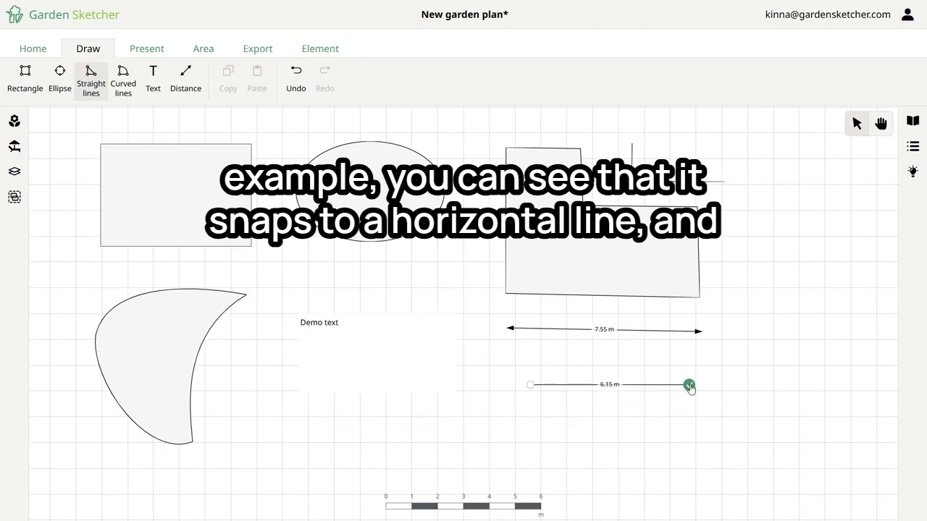
{"action": "left_click", "coordinate": [659, 415]}
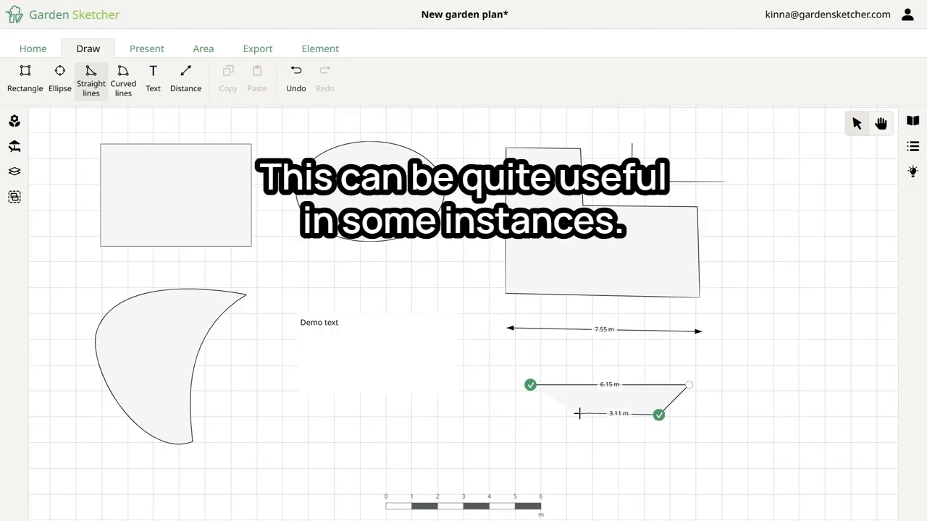
{"action": "left_click", "coordinate": [531, 384]}
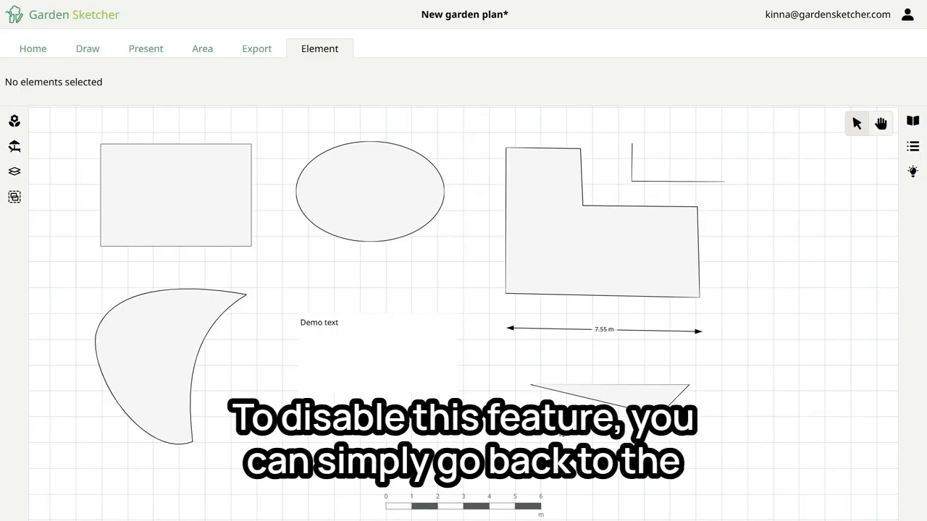
Disable automatic adjustment of elements in the account preferences and save them
{"action": "left_click", "coordinate": [844, 22]}
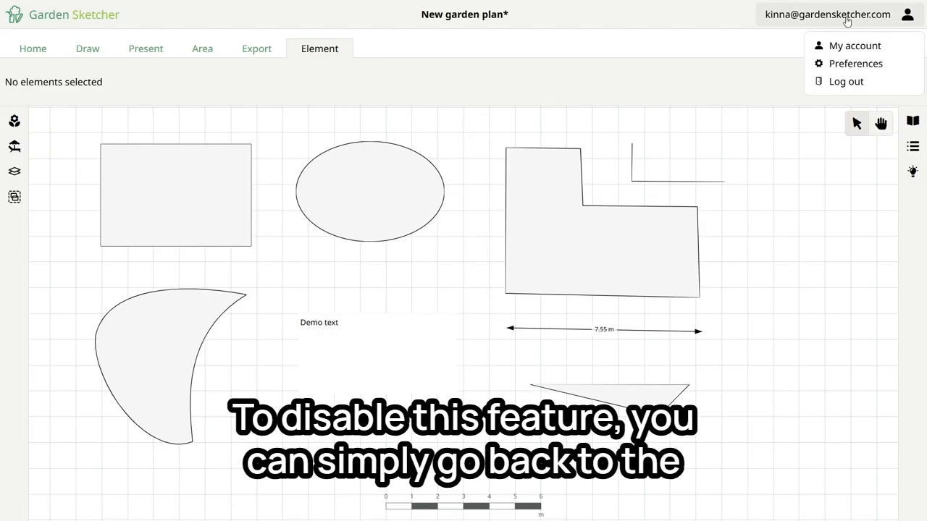
{"action": "left_click", "coordinate": [845, 63]}
{"action": "left_click", "coordinate": [338, 258]}
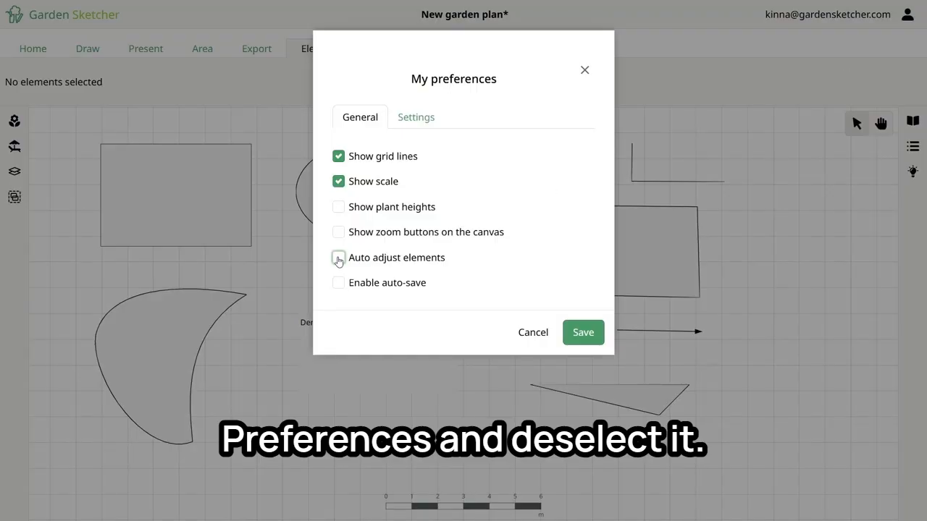
{"action": "left_click", "coordinate": [583, 333]}
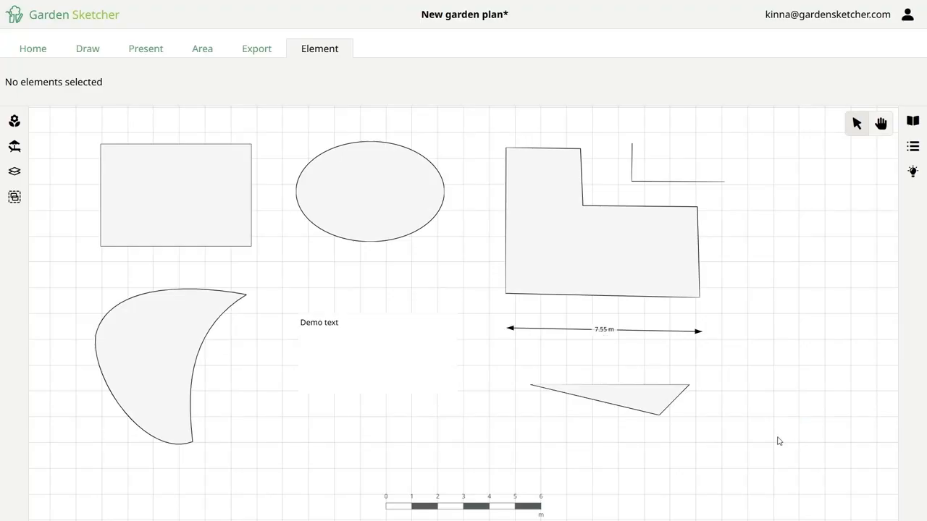
Delete the triangle below the distance line
{"action": "left_click", "coordinate": [655, 401]}
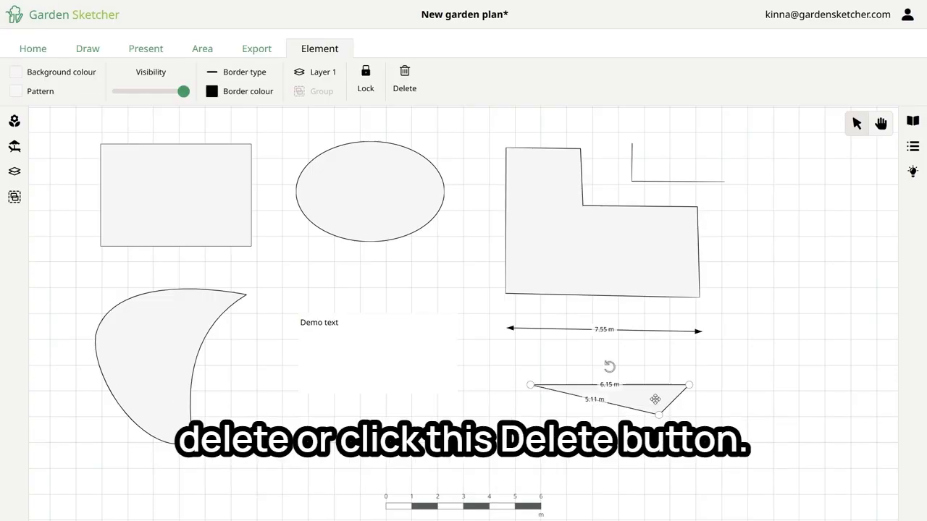
{"action": "left_click", "coordinate": [406, 81]}
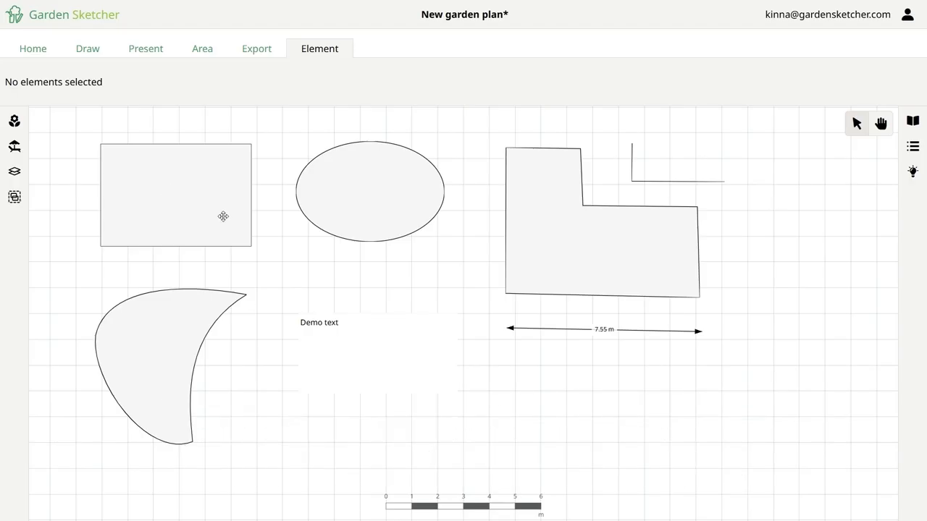
Give the rectangle a brown background with a horizontal plank pattern and replace its black border colour with a matching brown
{"action": "left_click", "coordinate": [141, 183]}
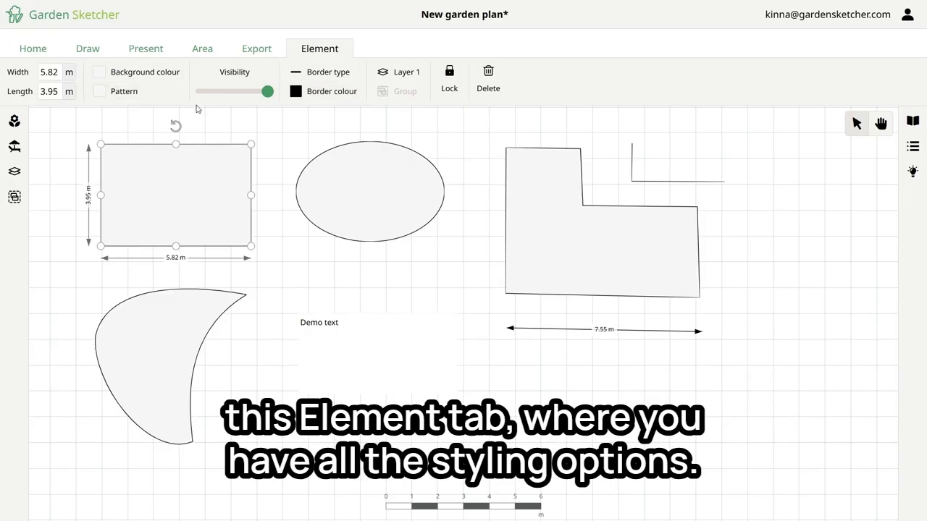
{"action": "left_click", "coordinate": [150, 74]}
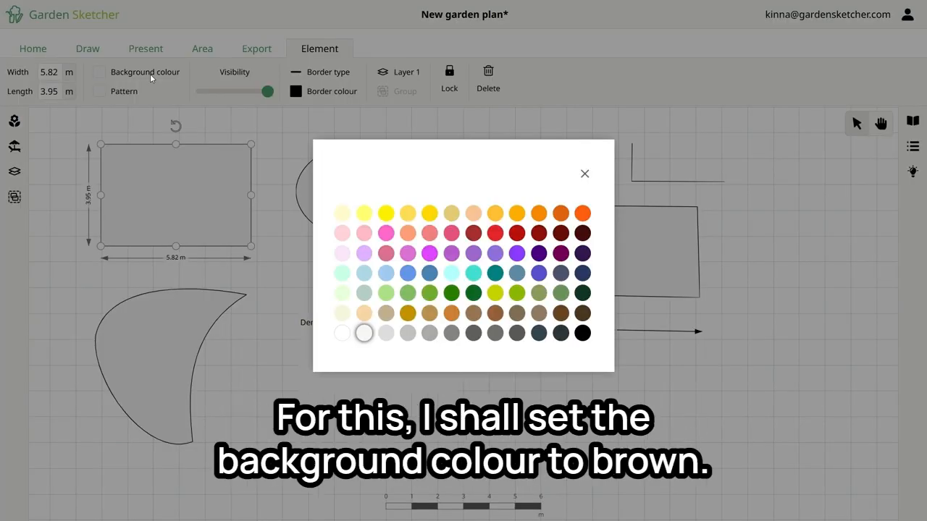
{"action": "left_click", "coordinate": [430, 314]}
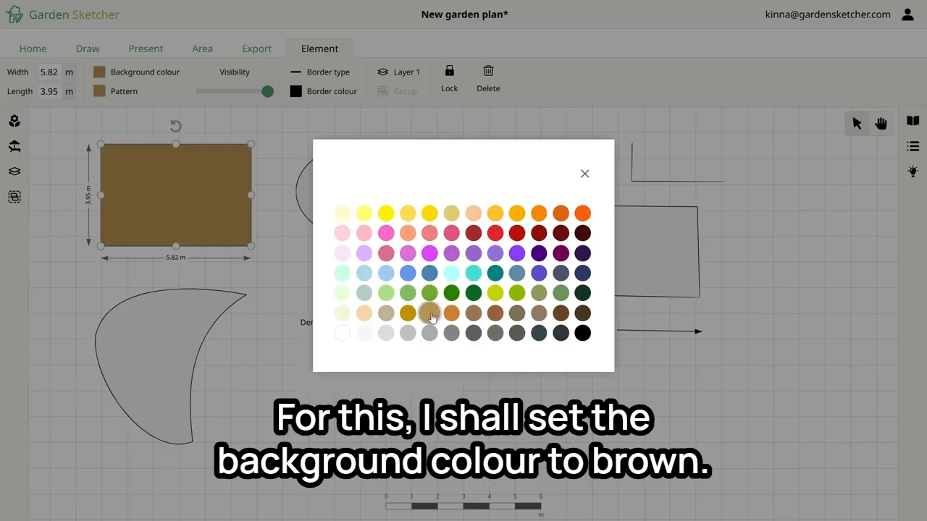
{"action": "left_click", "coordinate": [123, 91]}
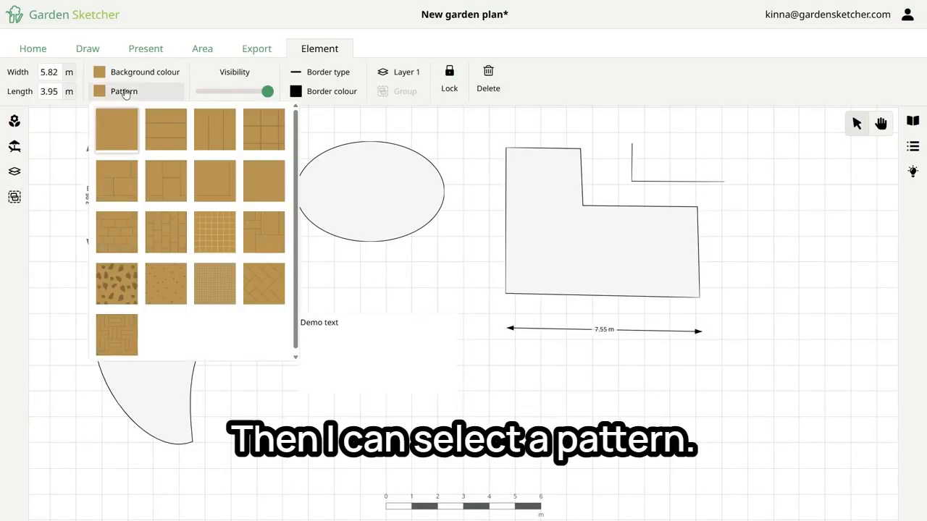
{"action": "left_click", "coordinate": [175, 143]}
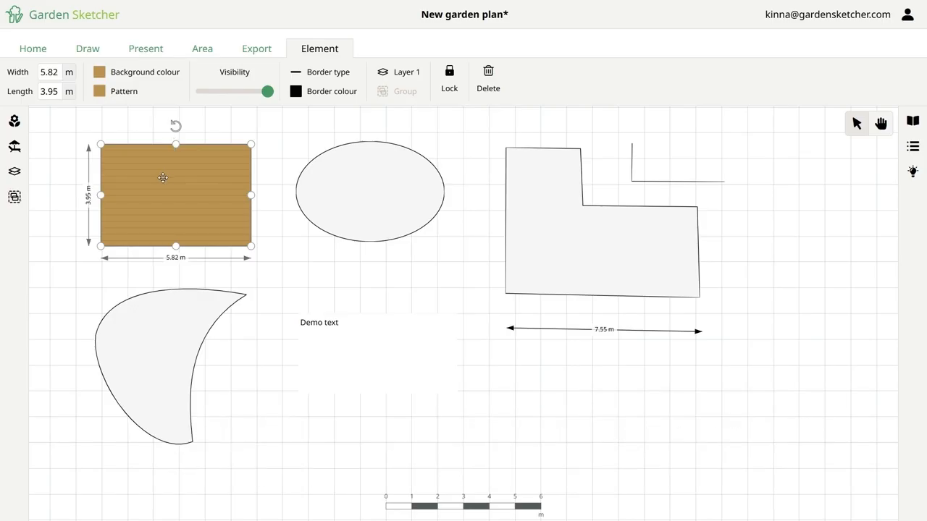
{"action": "left_click", "coordinate": [324, 92]}
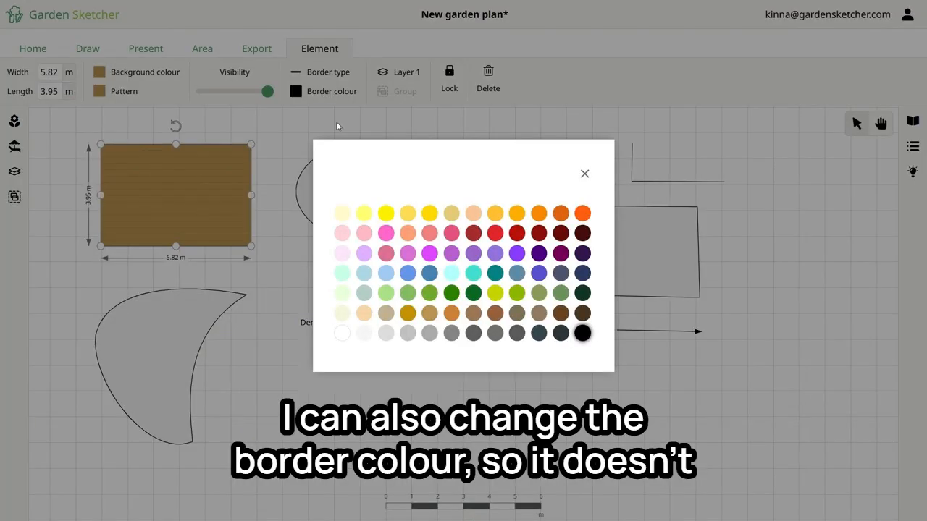
{"action": "left_click", "coordinate": [277, 194]}
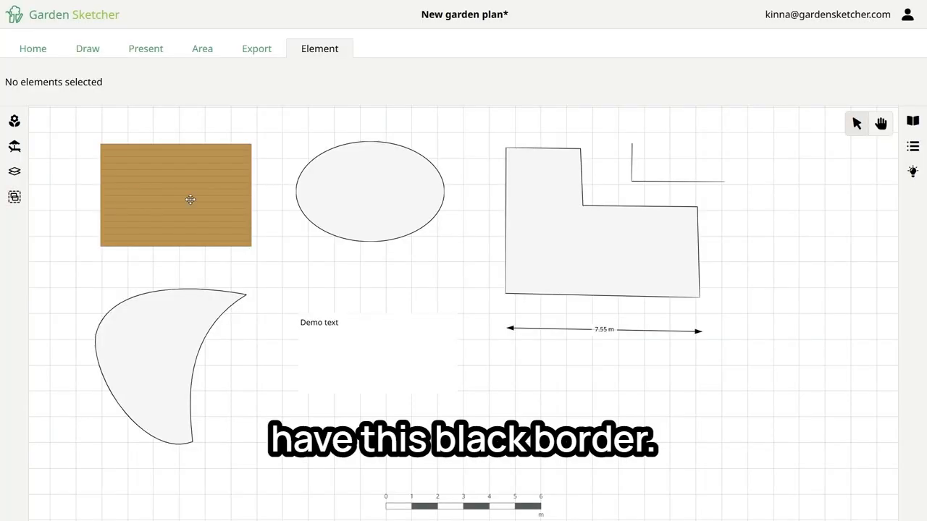
Fill the ellipse with a turquoise background colour, leaving it without a pattern
{"action": "left_click", "coordinate": [374, 201]}
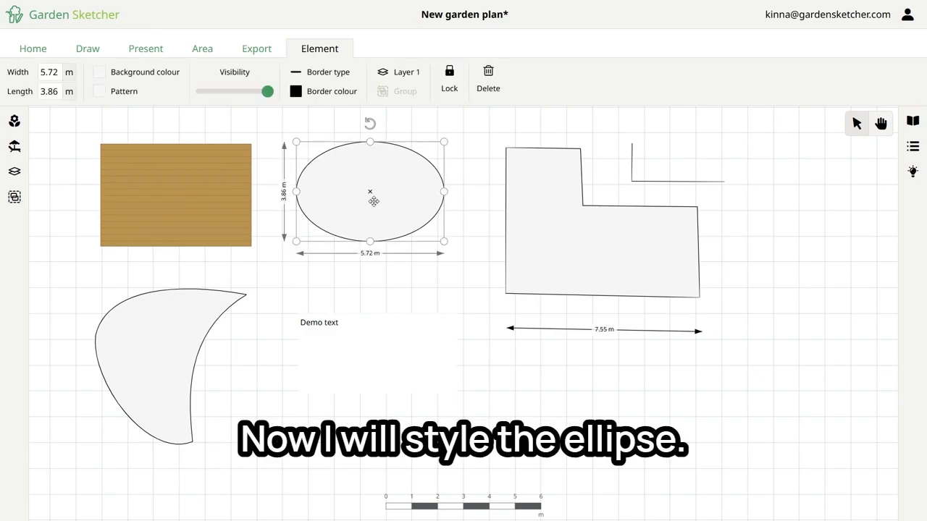
{"action": "left_click", "coordinate": [158, 80]}
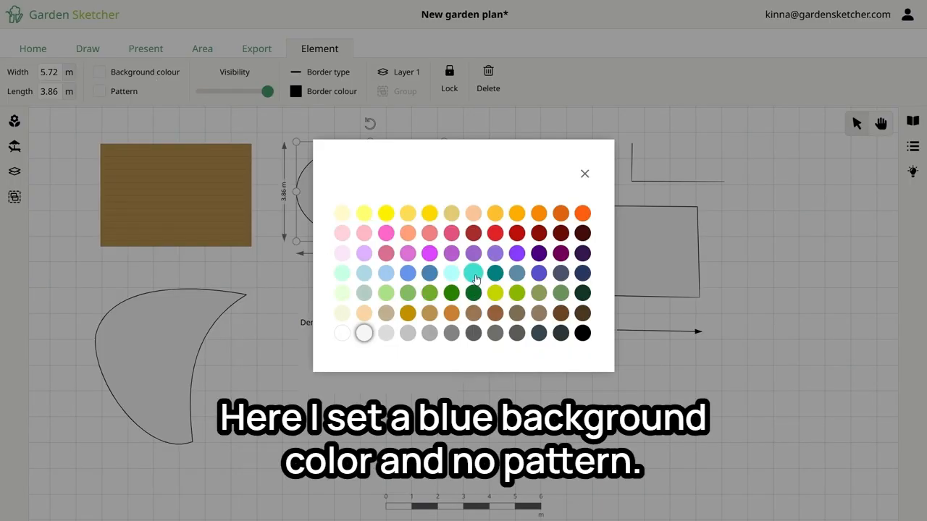
{"action": "left_click", "coordinate": [473, 273]}
Give the L-shaped area a grey background with a mixed-size paving tile pattern
{"action": "left_click", "coordinate": [572, 250]}
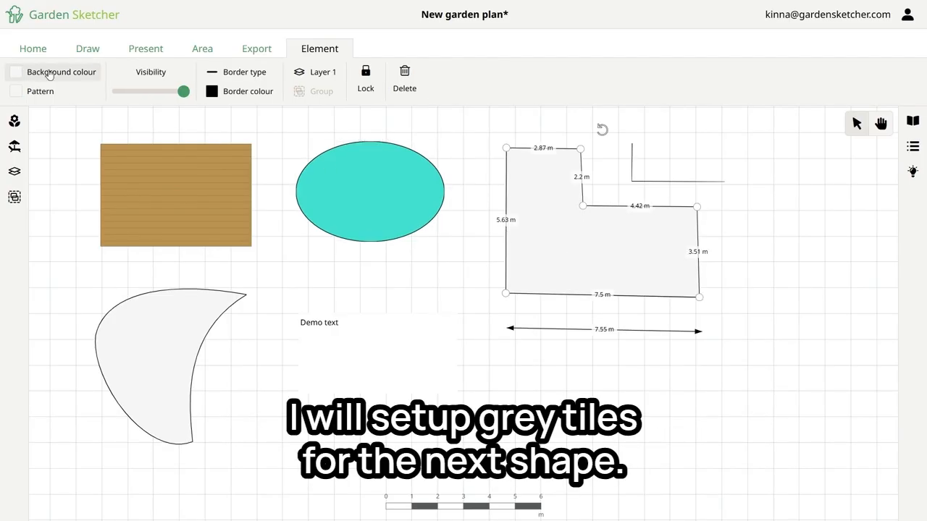
{"action": "left_click", "coordinate": [53, 74]}
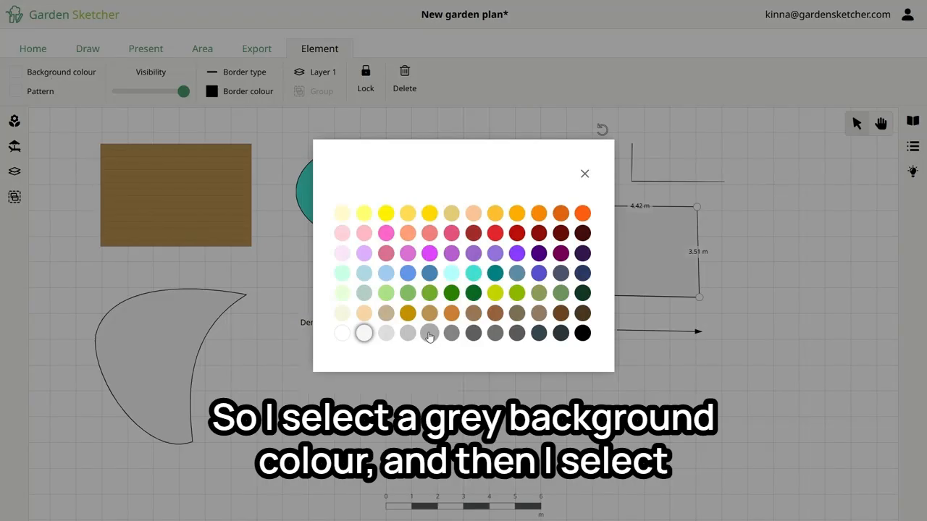
{"action": "left_click", "coordinate": [409, 332]}
{"action": "left_click", "coordinate": [63, 97]}
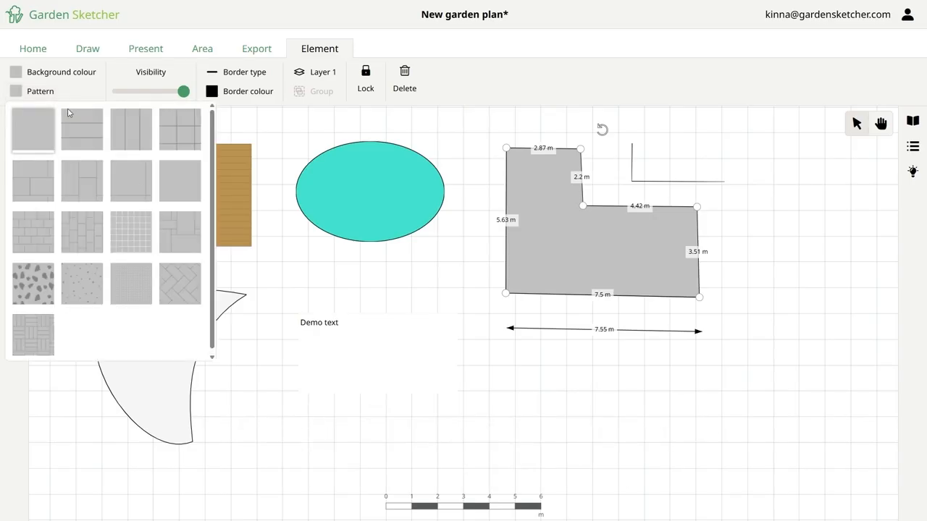
{"action": "left_click", "coordinate": [181, 229]}
Give the crescent-like curved shape a light grey background with a fine gravel-like pattern
{"action": "left_click", "coordinate": [142, 340]}
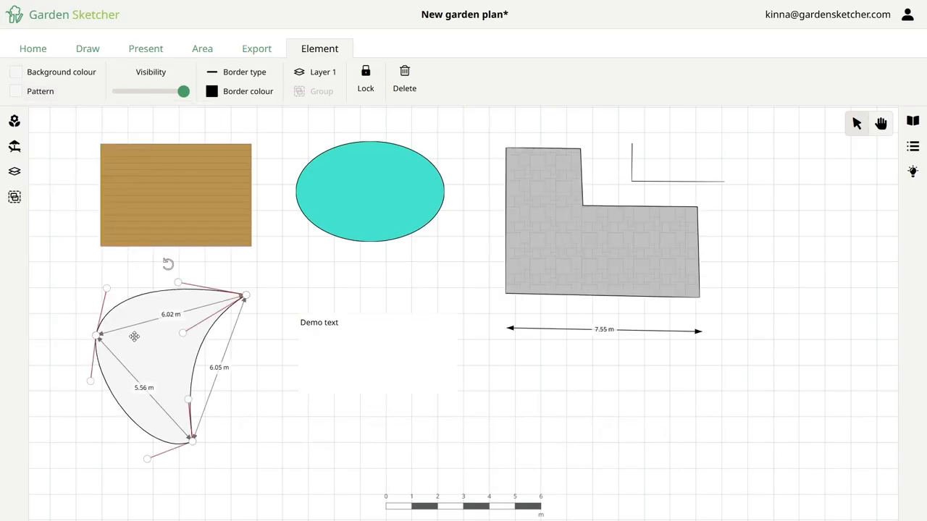
{"action": "left_click", "coordinate": [80, 75]}
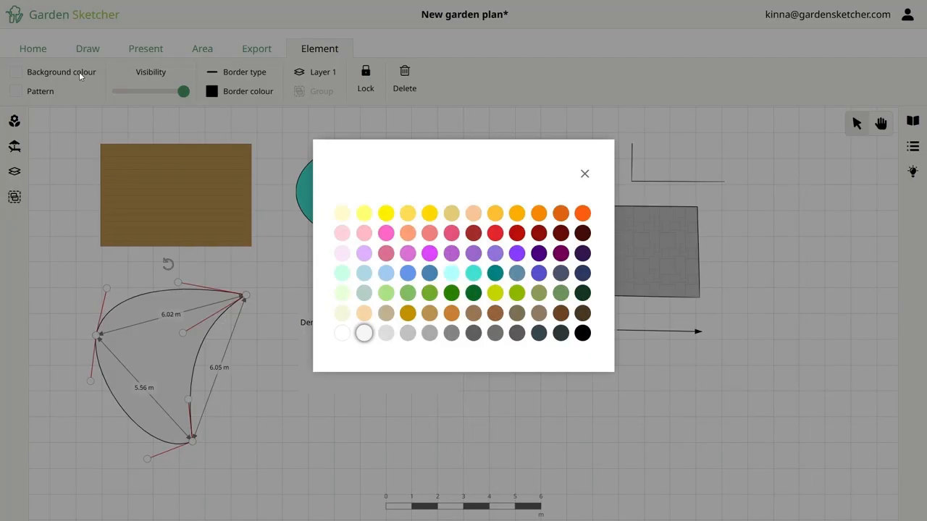
{"action": "left_click", "coordinate": [389, 335]}
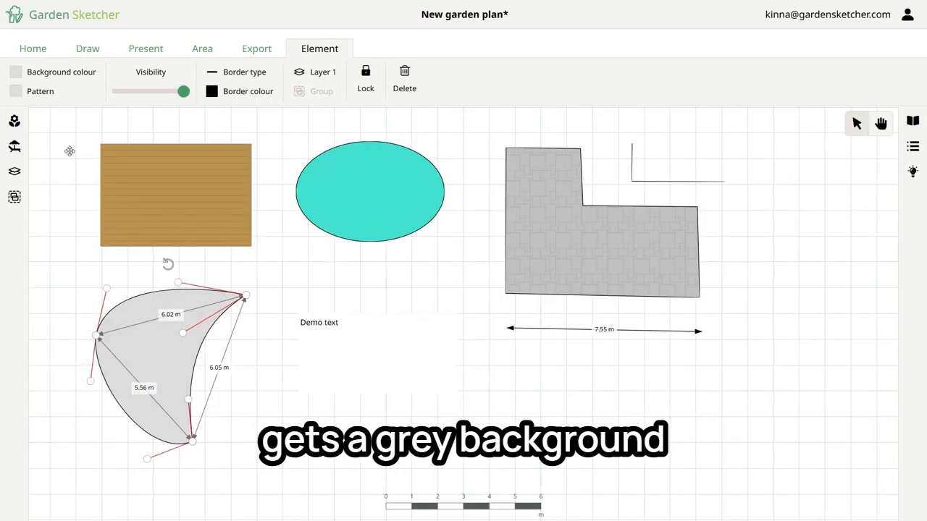
{"action": "left_click", "coordinate": [39, 94]}
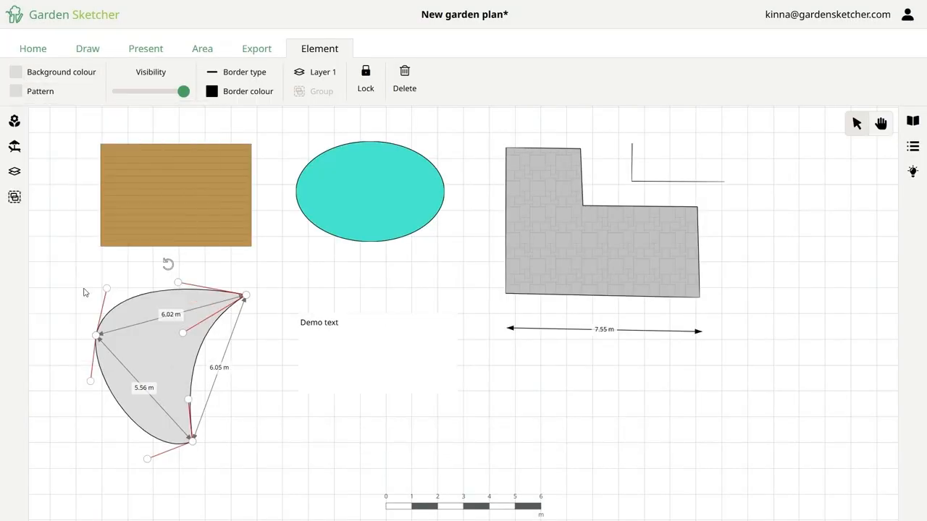
{"action": "left_click", "coordinate": [84, 293]}
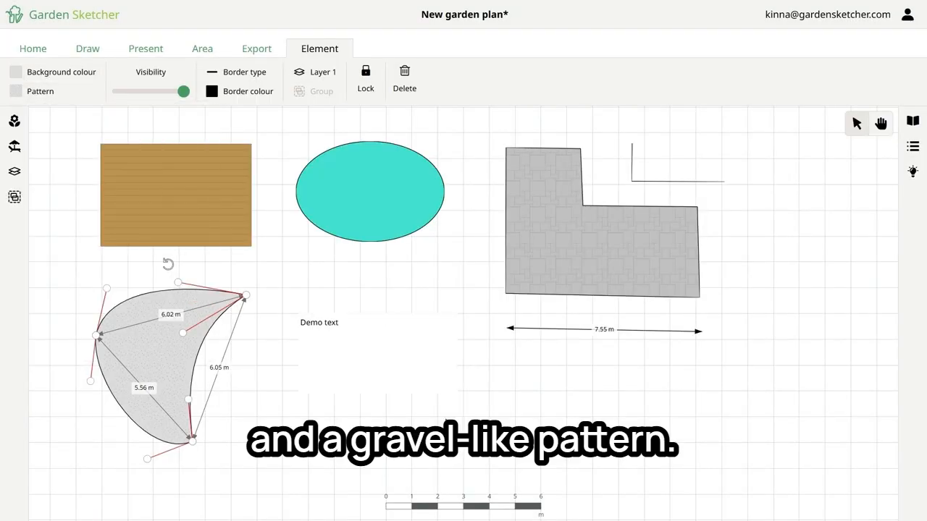
{"action": "left_click", "coordinate": [257, 409]}
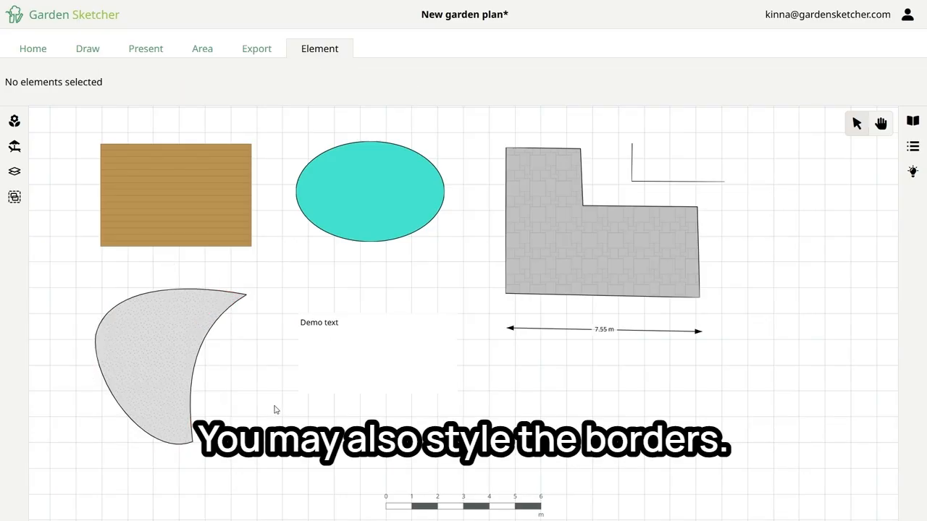
Set the line type of the distance line below the L-shaped area to Dashed
{"action": "left_click", "coordinate": [550, 329]}
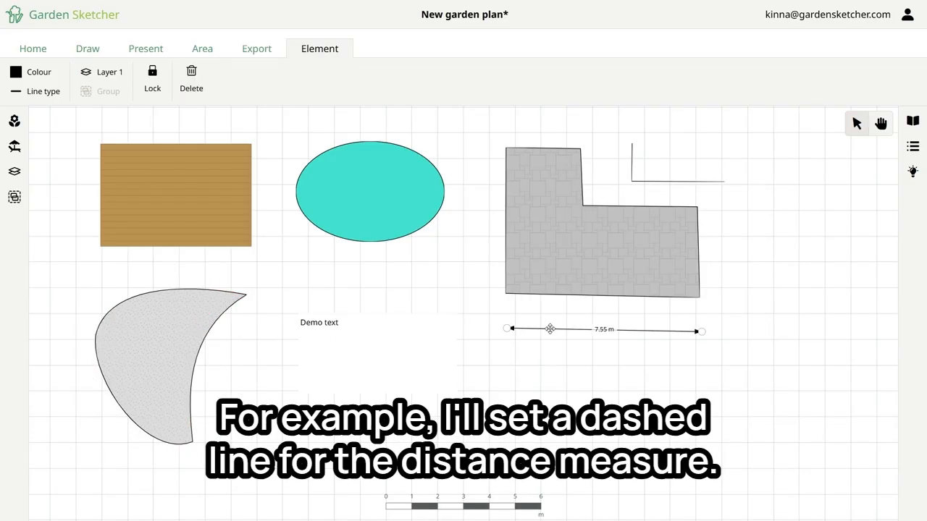
{"action": "left_click", "coordinate": [42, 92]}
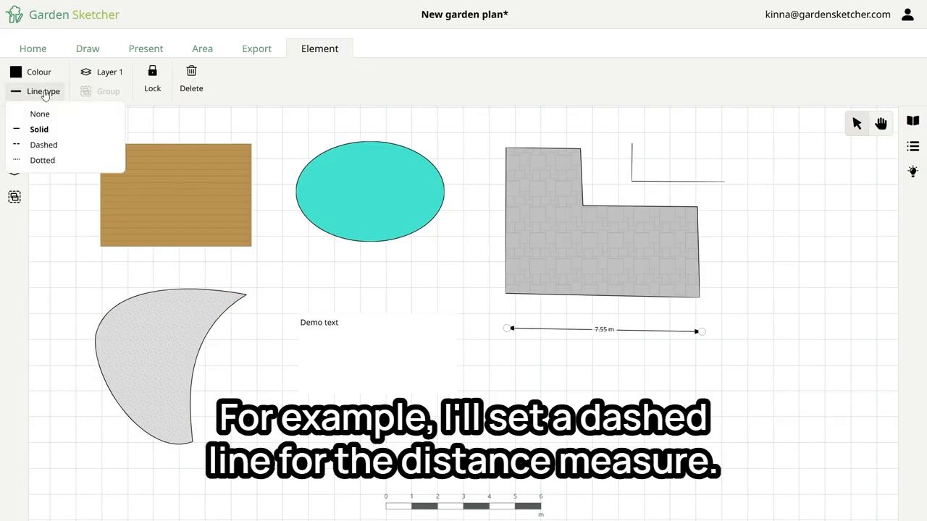
{"action": "left_click", "coordinate": [43, 145]}
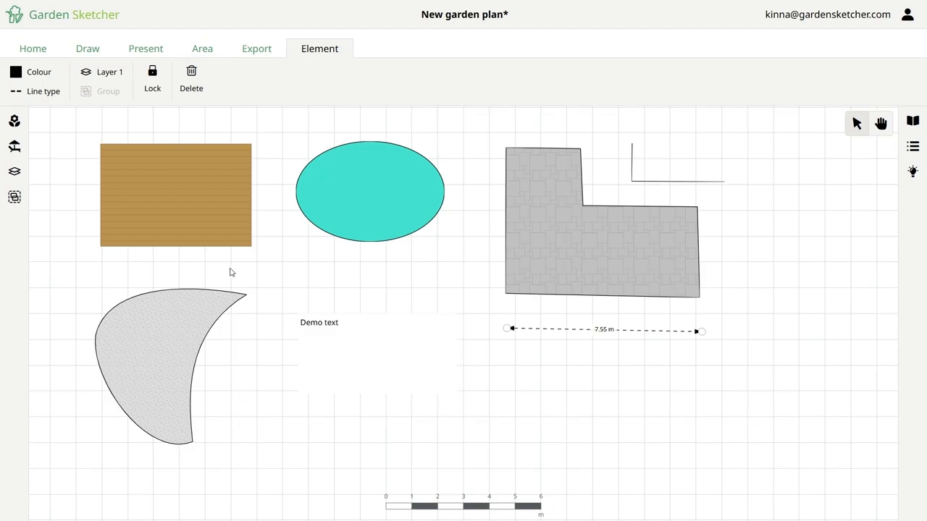
Change the text colour of the "Demo text" box to red
{"action": "left_click", "coordinate": [360, 348]}
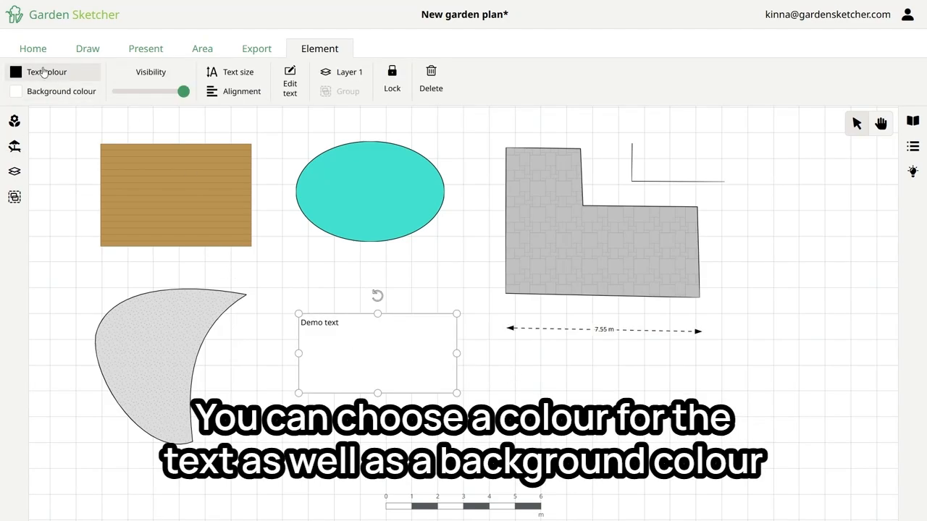
{"action": "left_click", "coordinate": [43, 71]}
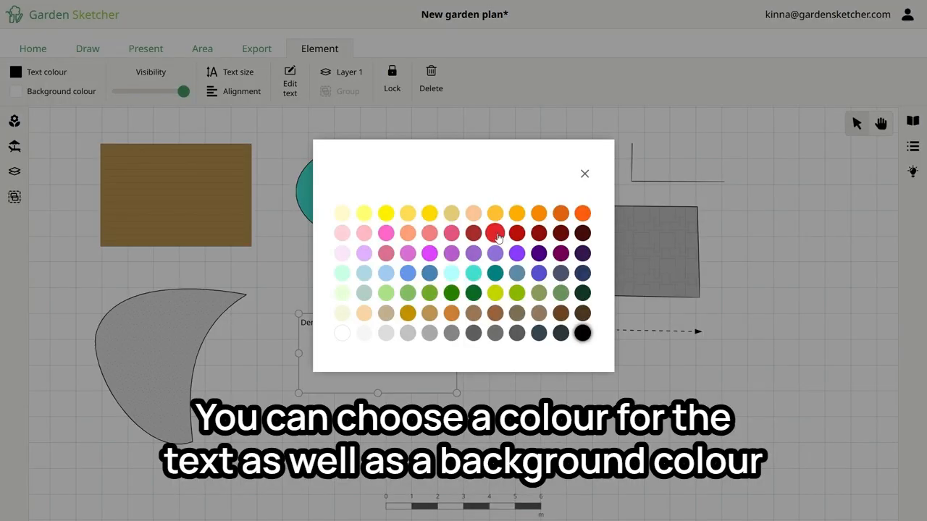
{"action": "left_click", "coordinate": [495, 233]}
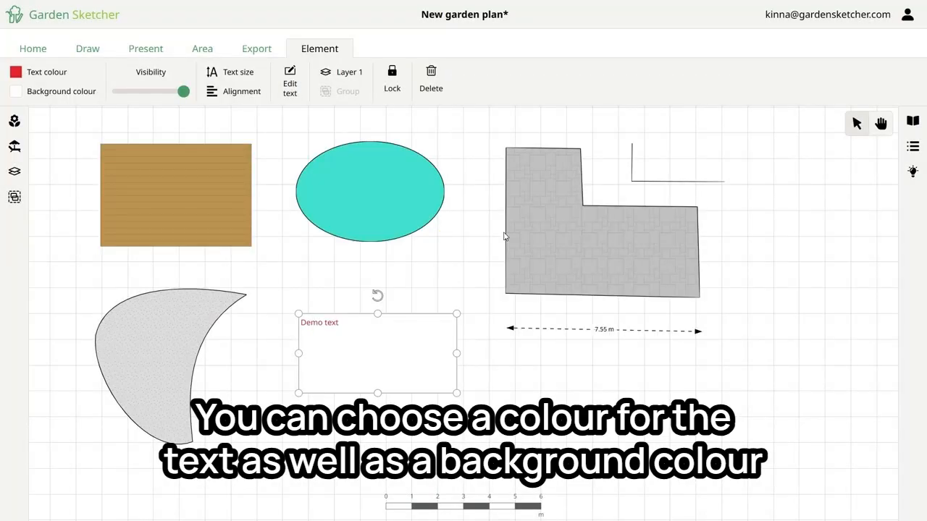
Give the "Demo text" box a pale cream background colour and set its text size to 60 cm
{"action": "left_click", "coordinate": [45, 92]}
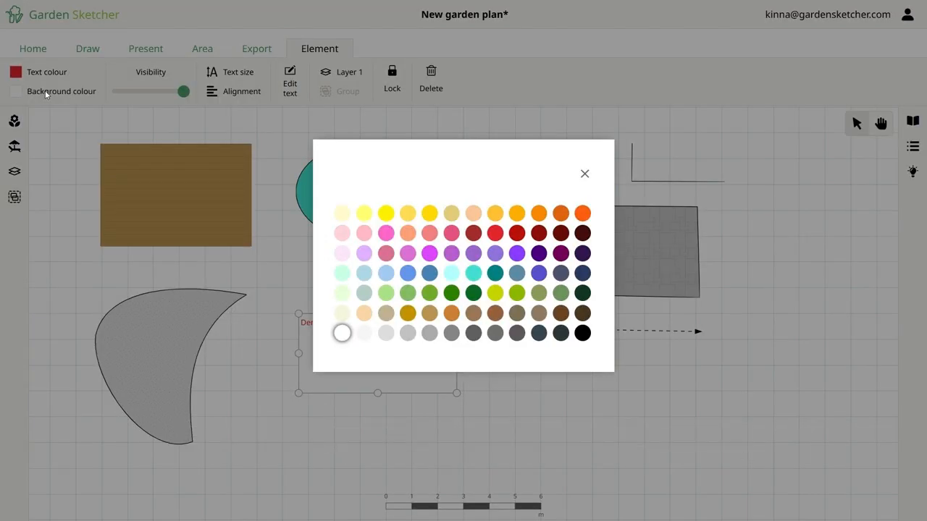
{"action": "left_click", "coordinate": [342, 313]}
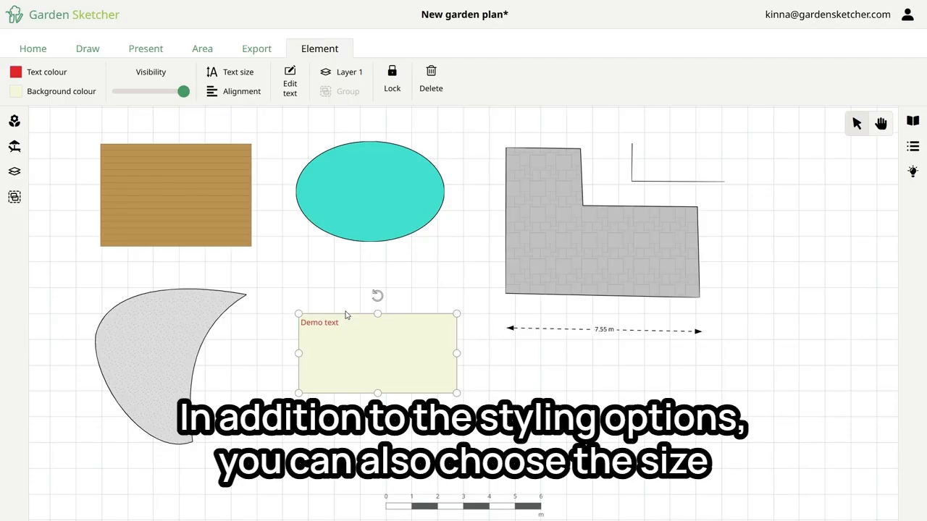
{"action": "left_click", "coordinate": [245, 76]}
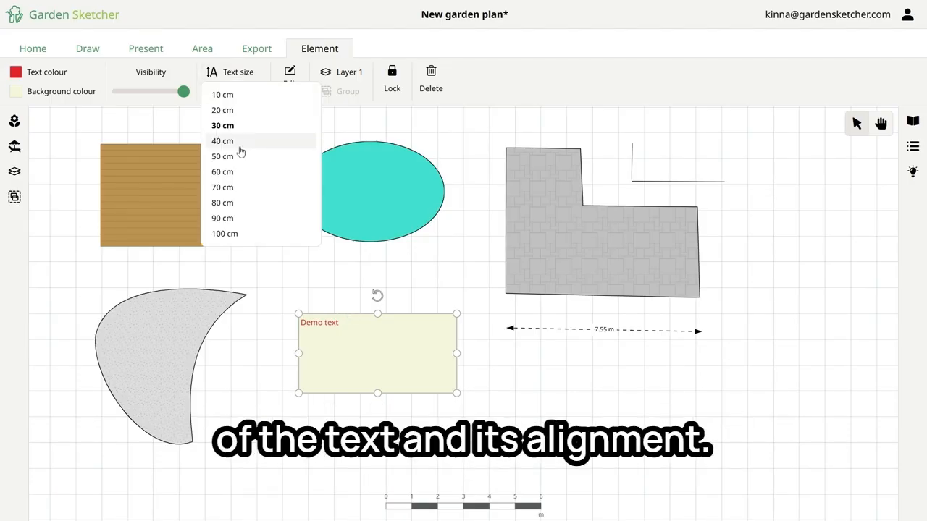
{"action": "left_click", "coordinate": [230, 177]}
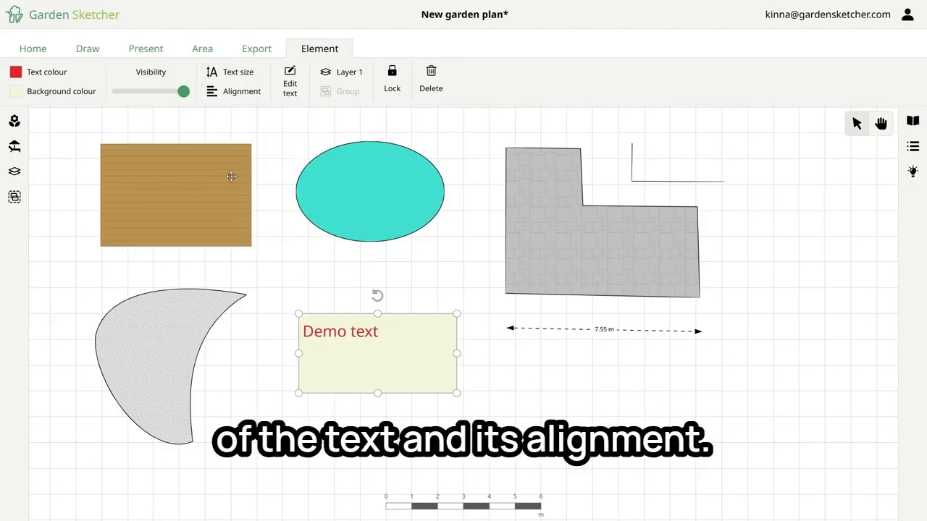
Centre the "Demo text" horizontally and shrink its box to slightly less width and a single line's height
{"action": "left_click", "coordinate": [244, 94]}
{"action": "left_click", "coordinate": [243, 132]}
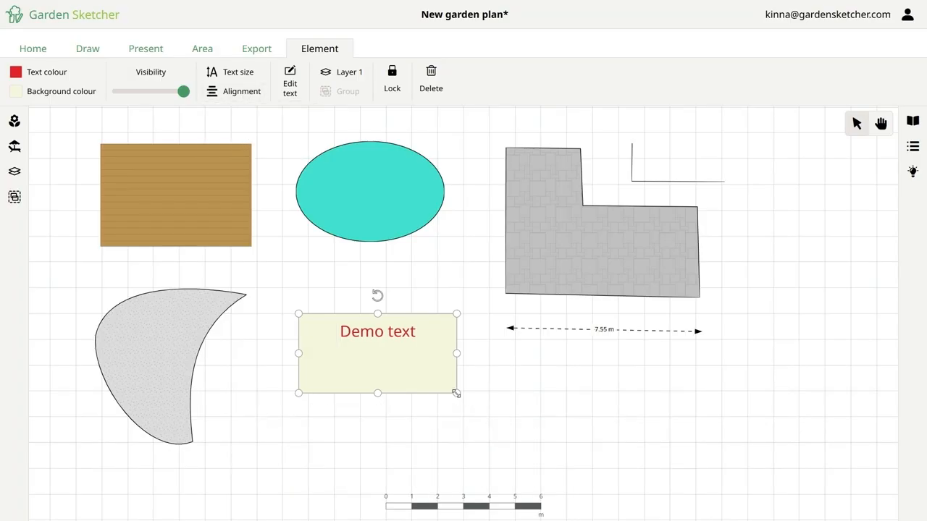
{"action": "left_click_drag", "start_coordinate": [456, 393], "coordinate": [448, 350]}
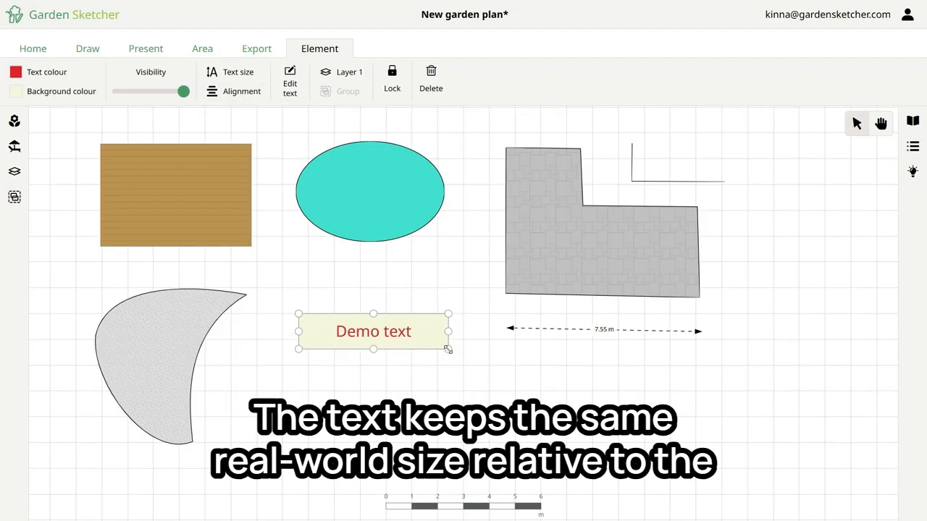
{"action": "left_click", "coordinate": [457, 393]}
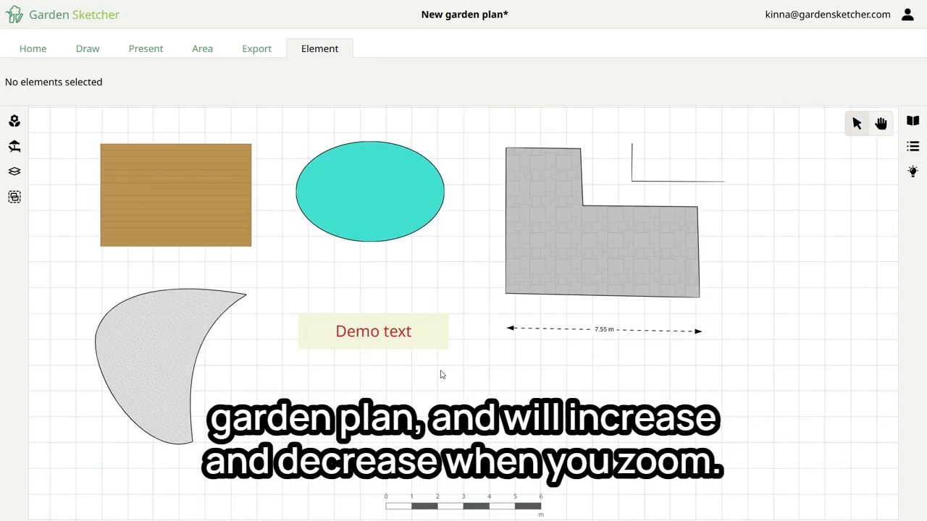
Reduce the turquoise ellipse's visibility to about two thirds so that it is partly transparent
{"action": "scroll", "coordinate": [440, 374], "scroll_direction": "down", "scroll_amount": 10}
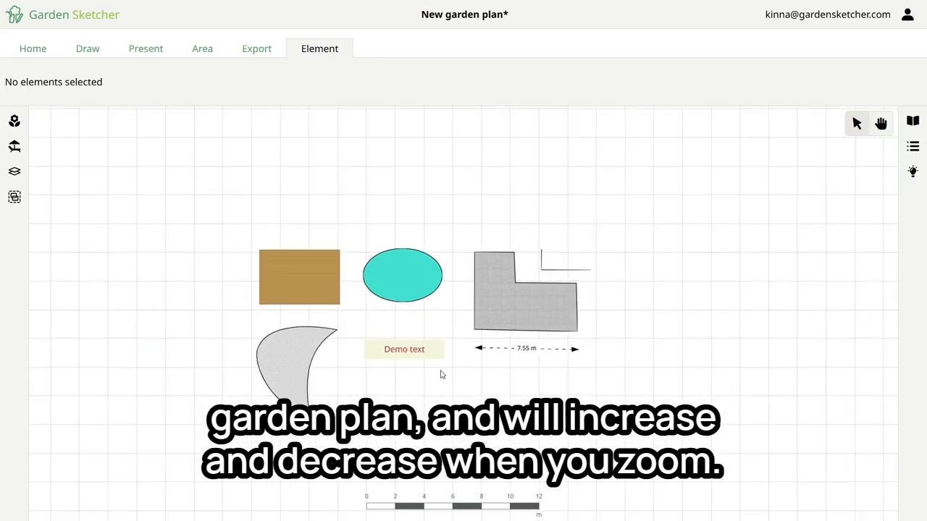
{"action": "scroll", "coordinate": [441, 374], "scroll_direction": "up", "scroll_amount": 6}
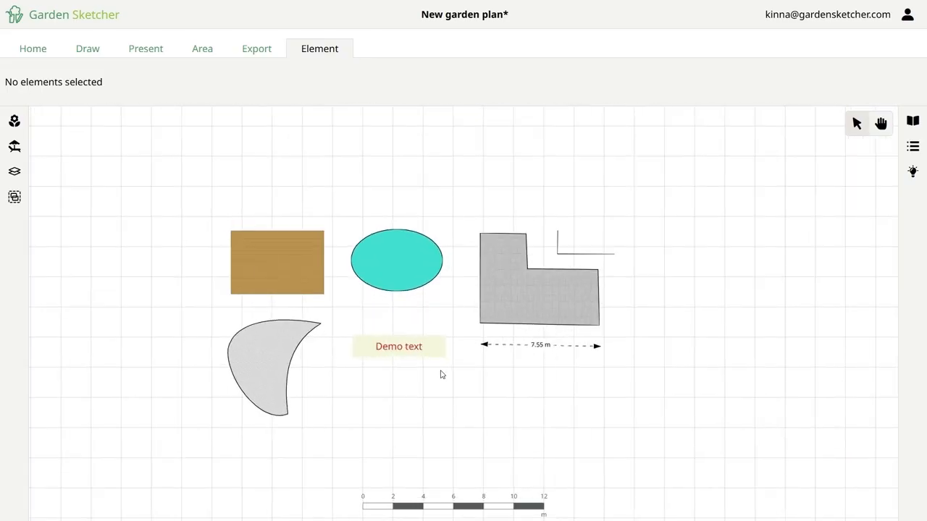
{"action": "scroll", "coordinate": [441, 374], "scroll_direction": "up", "scroll_amount": 1}
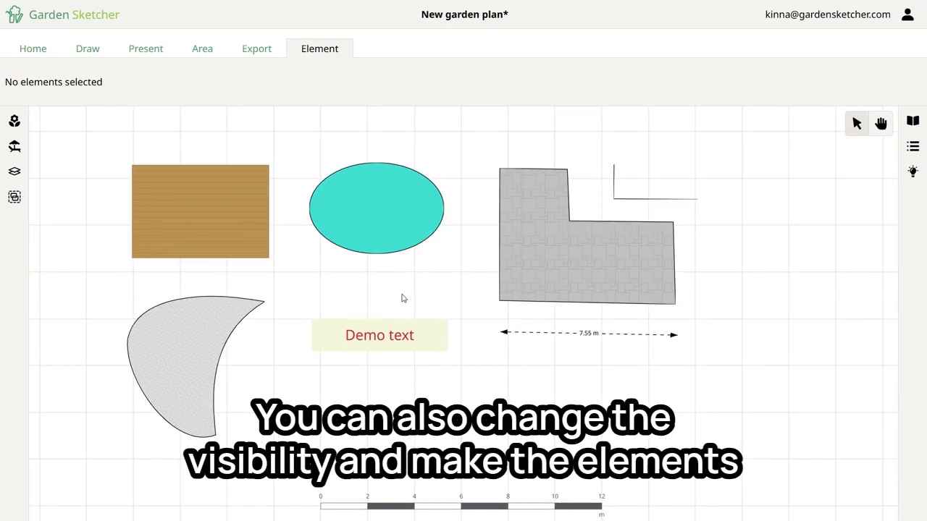
{"action": "left_click", "coordinate": [391, 240]}
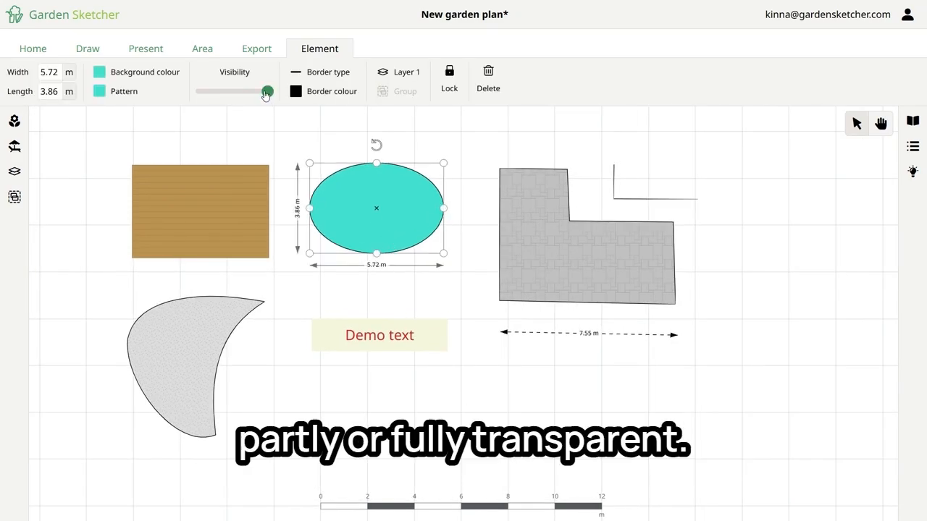
{"action": "mouse_move", "coordinate": [266, 96]}
{"action": "left_mouse_down"}
{"action": "mouse_move", "coordinate": [227, 94]}
{"action": "mouse_move", "coordinate": [251, 97]}
{"action": "left_mouse_up"}
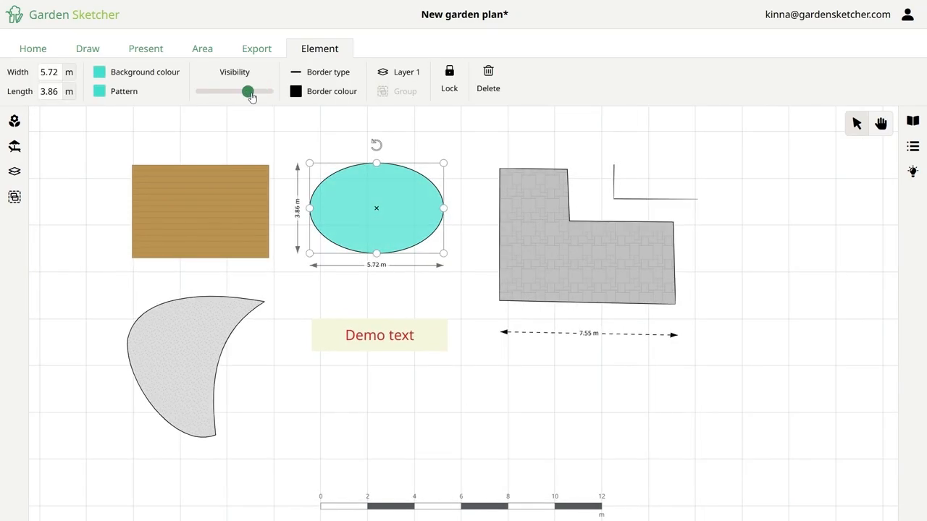